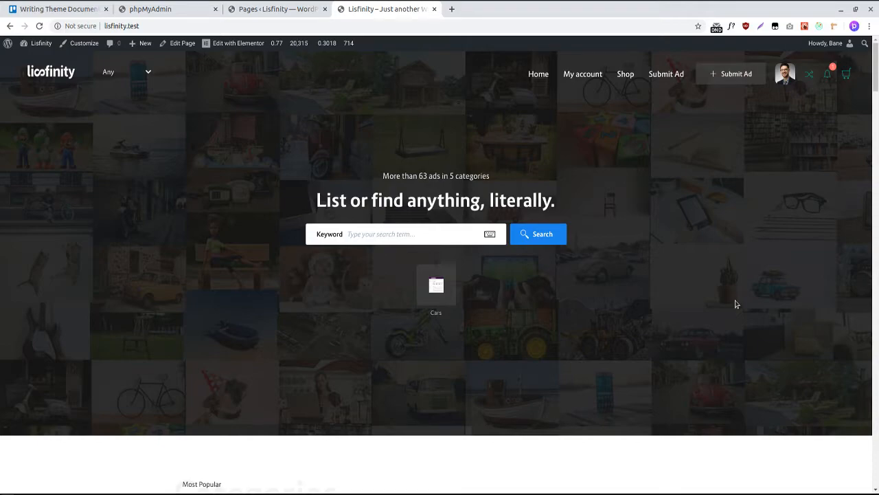
Start an ad submission from the home page and review the active packages and the packages available for purchase
click(749, 77)
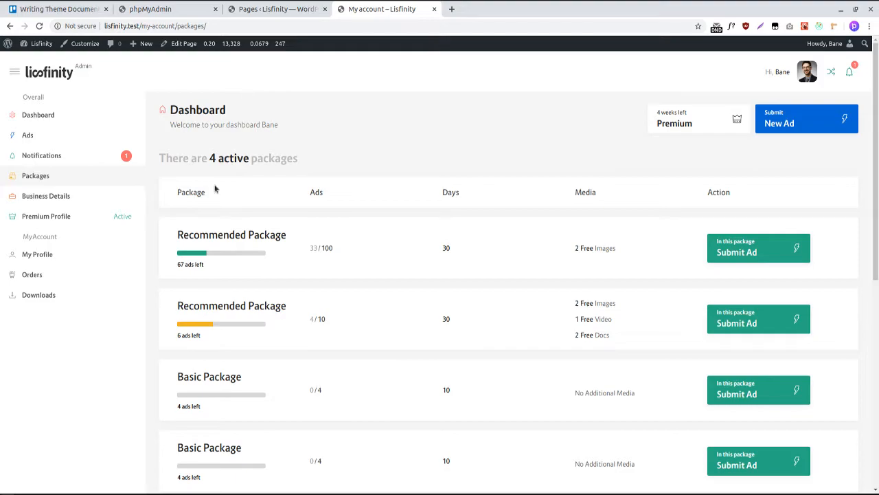
scroll(222, 177, down, 2)
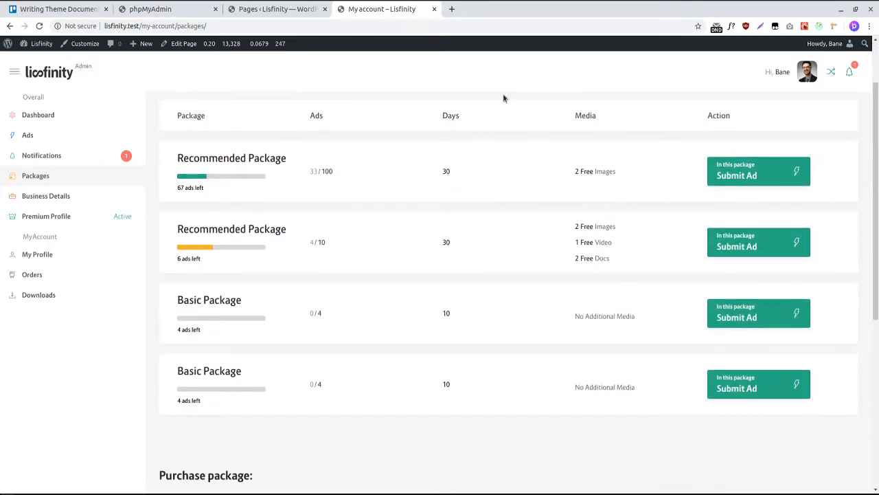
scroll(473, 186, down, 3)
scroll(446, 181, down, 3)
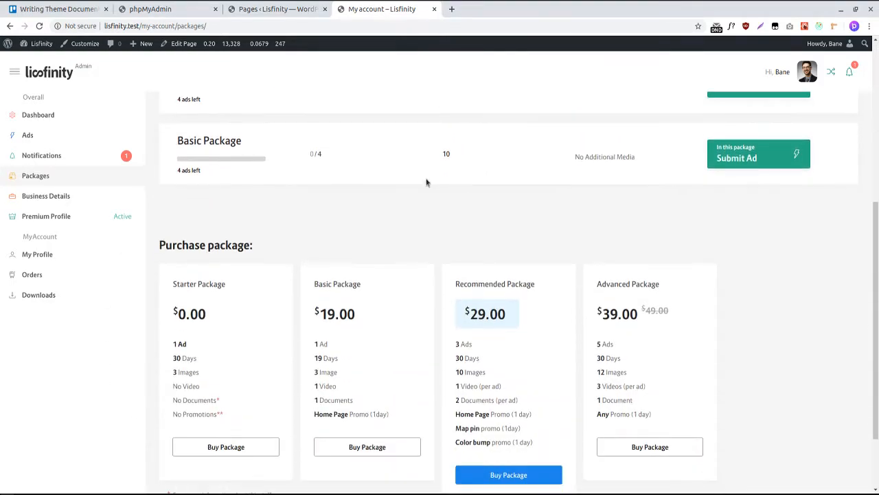
scroll(791, 416, down, 2)
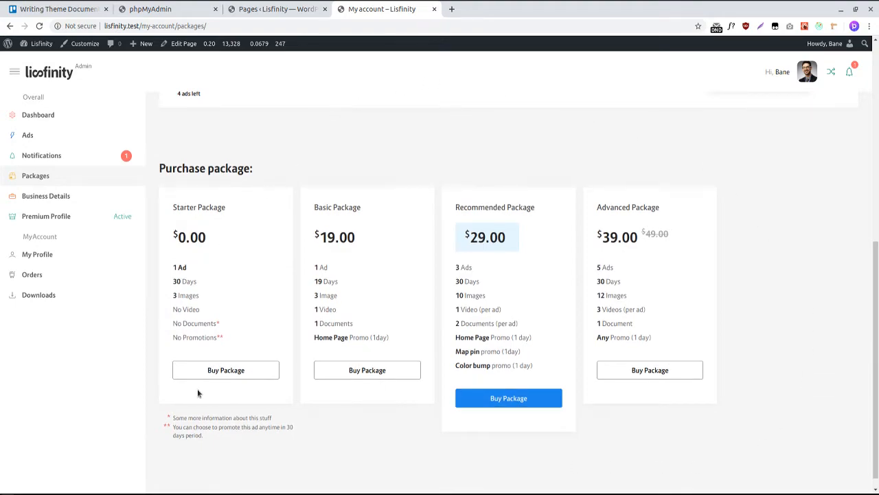
scroll(397, 377, up, 8)
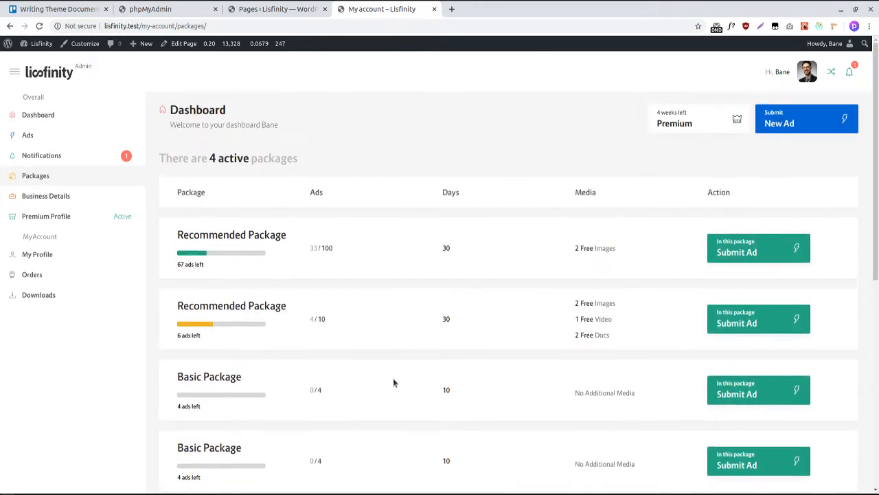
scroll(393, 235, down, 1)
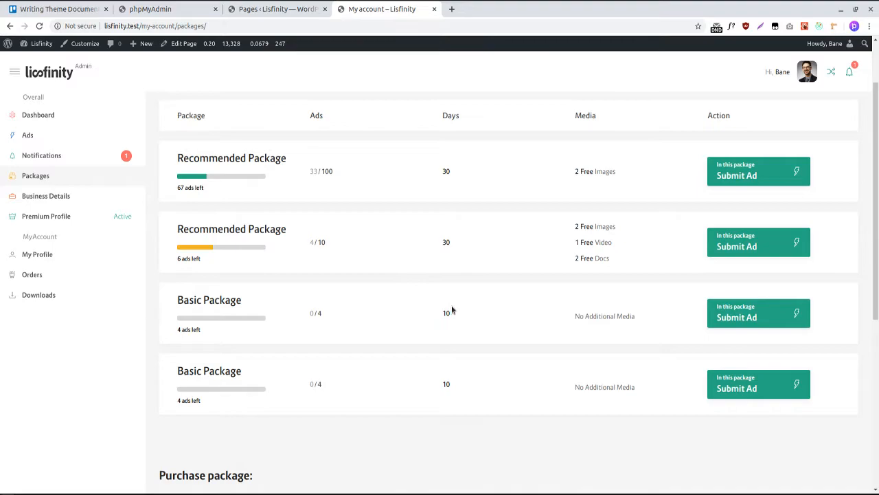
Disable Payment Packages in the general Lisfinity Settings of the WordPress admin and save the changes
click(289, 15)
scroll(76, 410, down, 1)
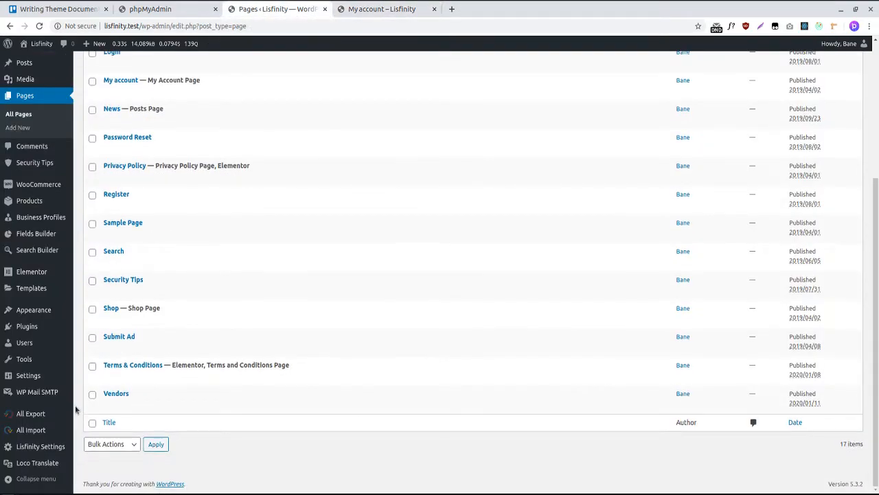
click(58, 446)
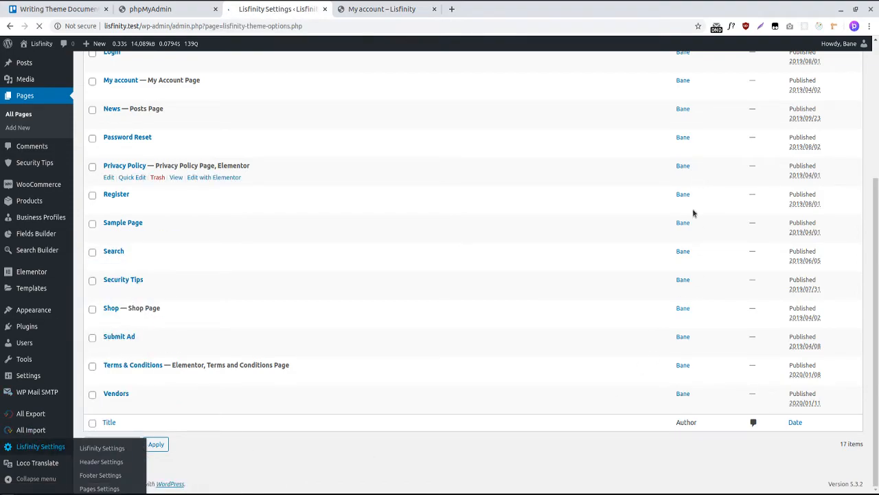
scroll(641, 359, down, 3)
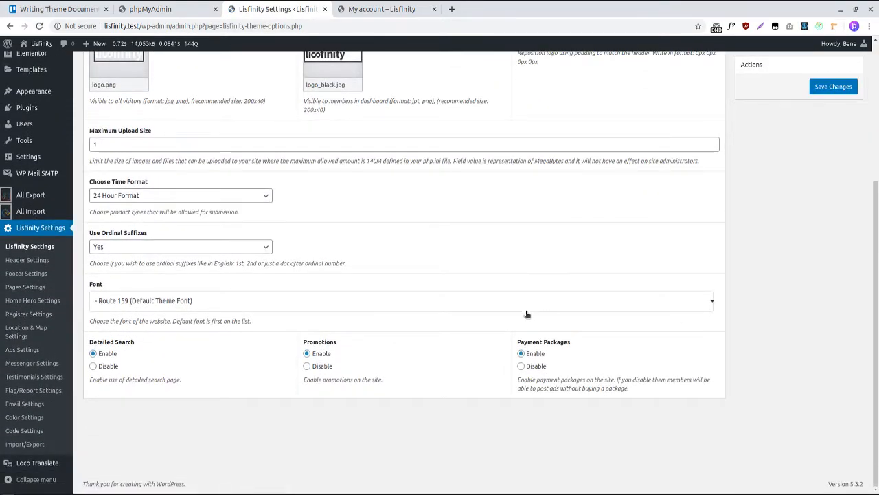
click(535, 367)
click(824, 86)
Reload the account dashboard and open the new ad submission form to examine its steps
click(404, 10)
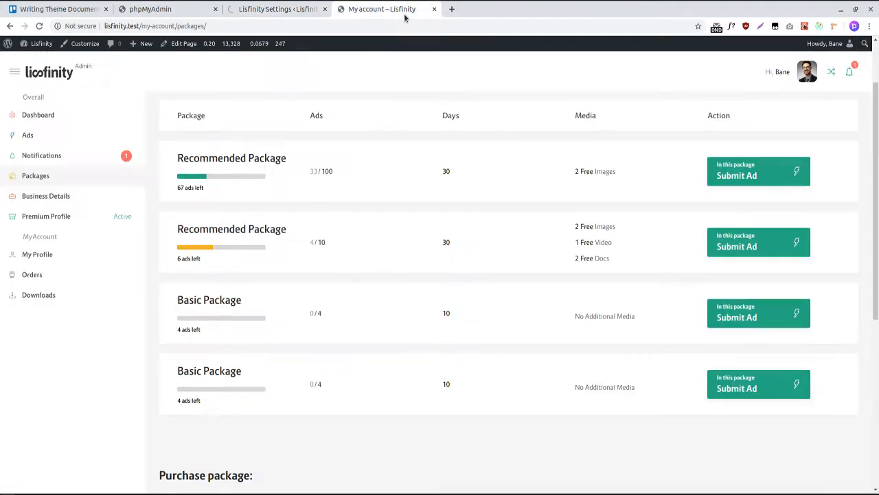
scroll(584, 137, up, 2)
key(F5)
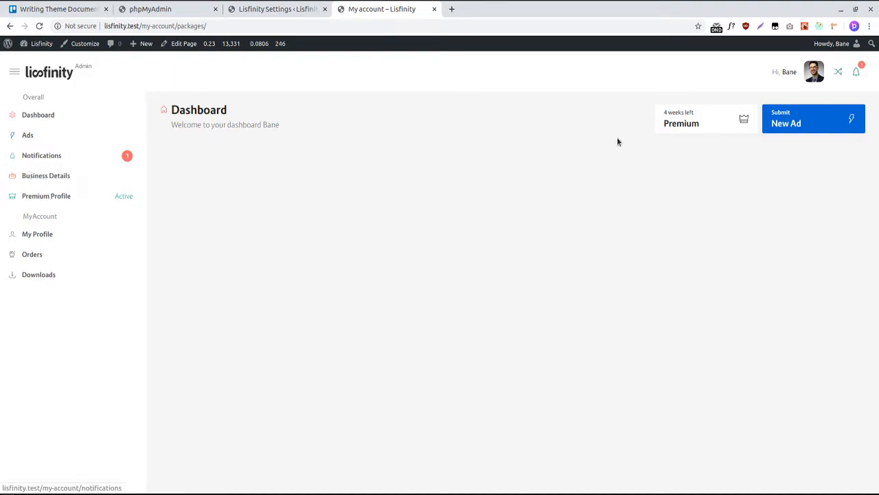
click(825, 118)
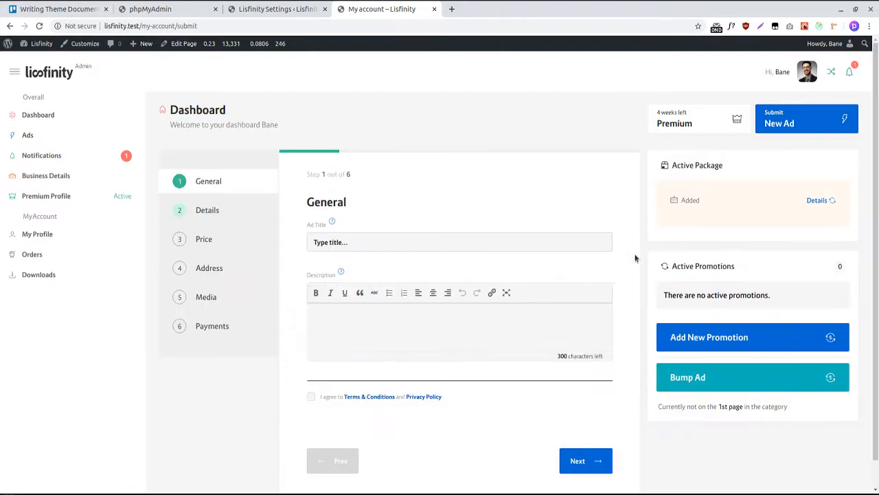
scroll(221, 412, down, 2)
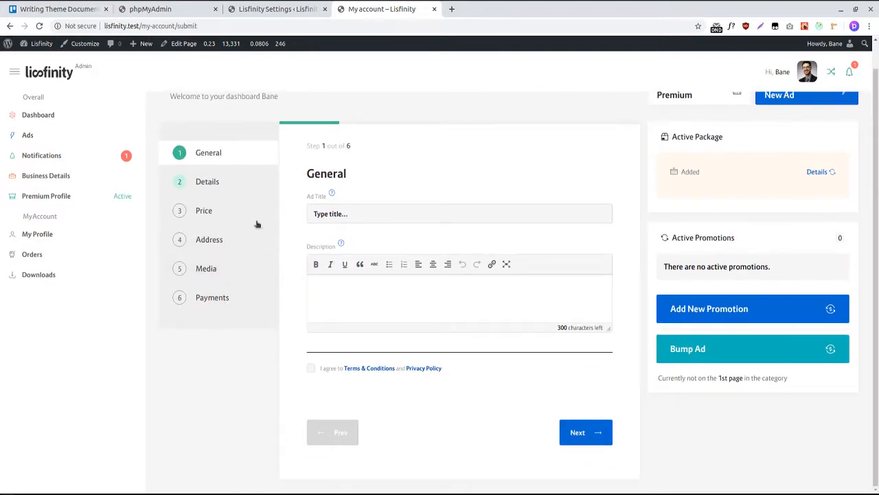
Enable Payment Packages again in Lisfinity Settings and save the changes
click(294, 13)
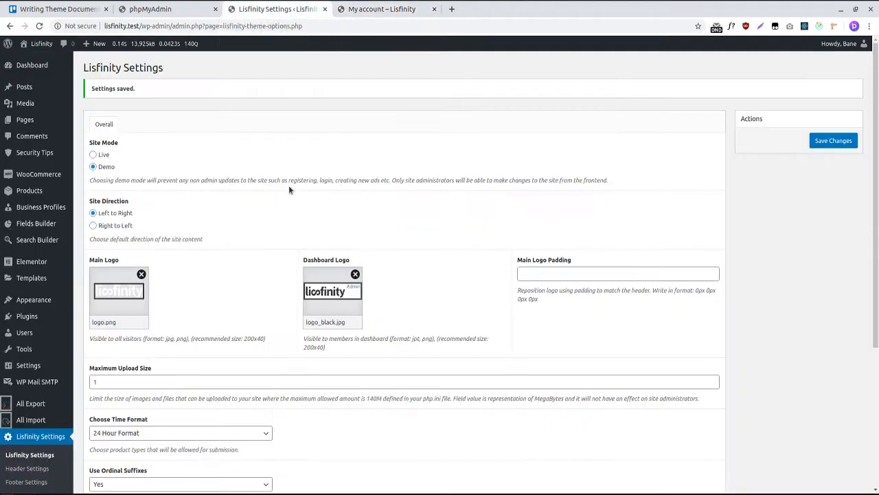
scroll(288, 185, down, 5)
click(522, 382)
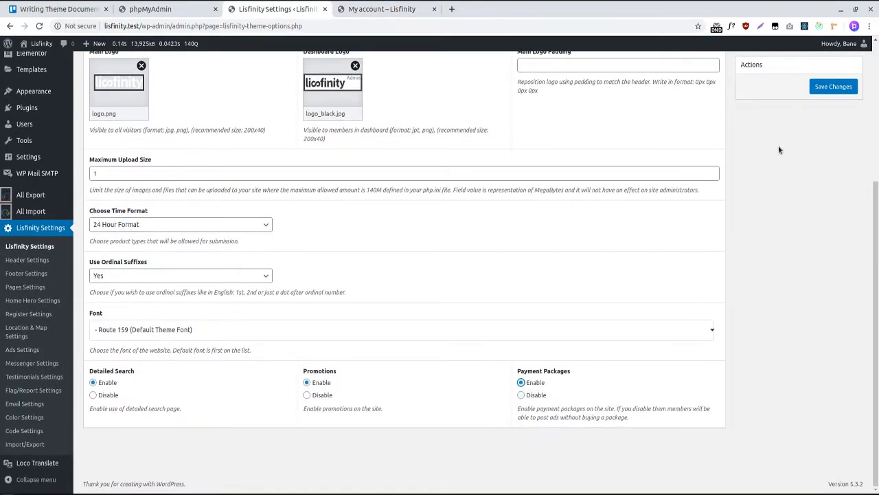
click(833, 86)
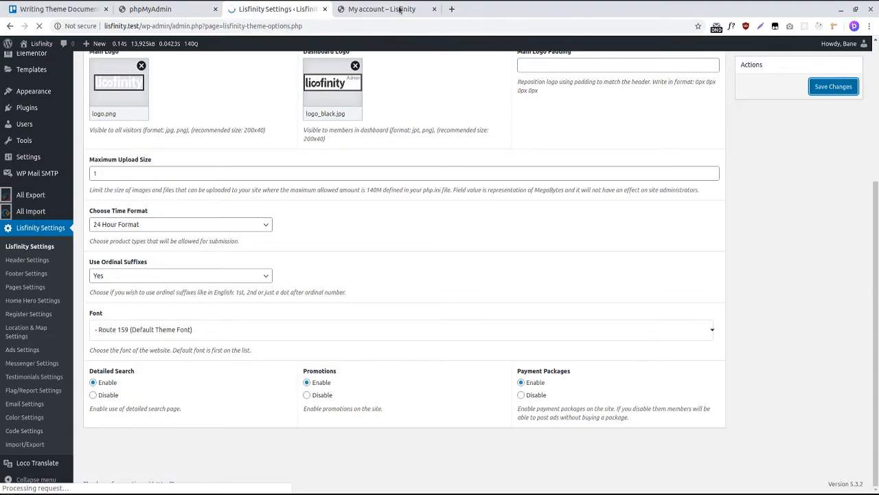
Reload the account dashboard and start a new ad submission under the 10-ad Recommended Package
key(ctrl+Tab)
key(ctrl+r)
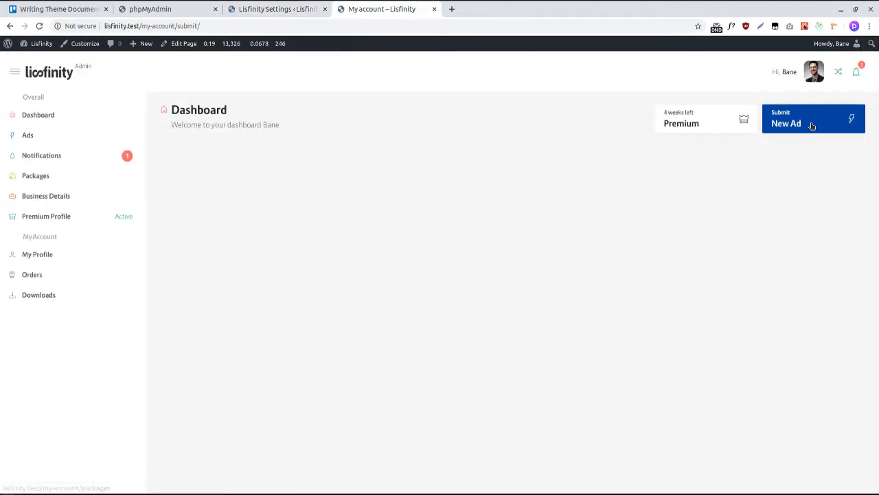
click(813, 125)
scroll(534, 255, down, 2)
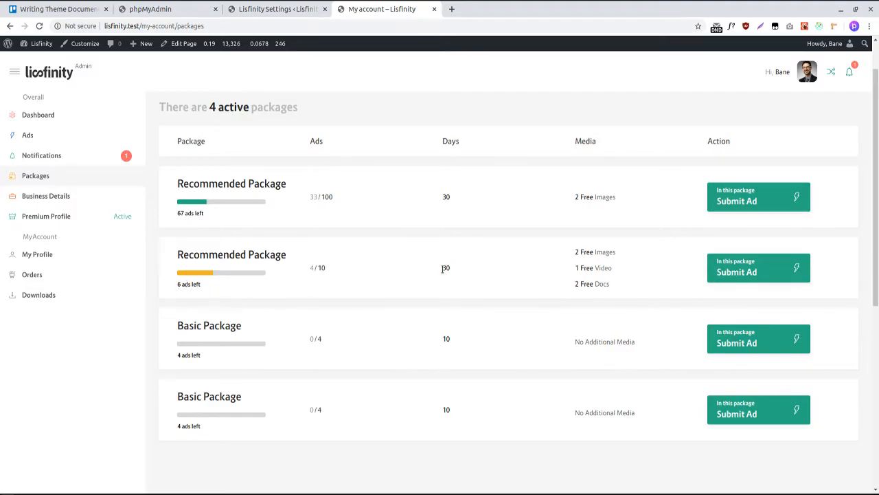
drag(442, 269, 453, 273)
click(465, 276)
click(735, 277)
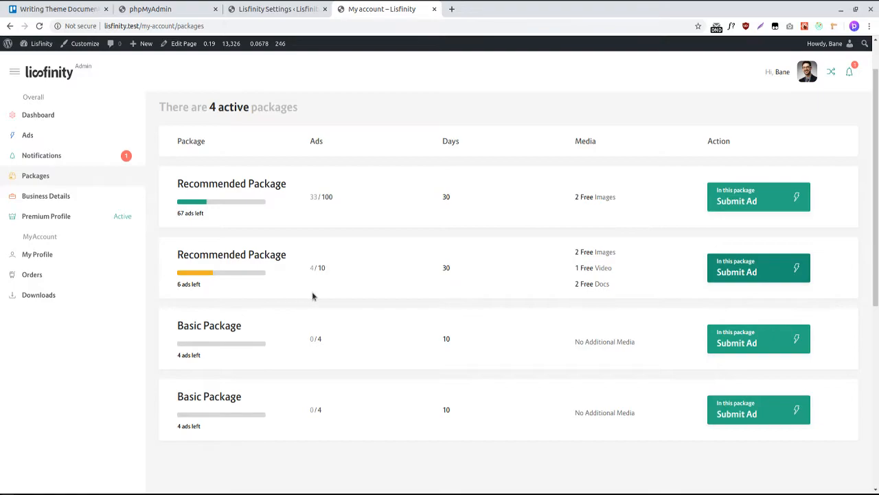
click(776, 258)
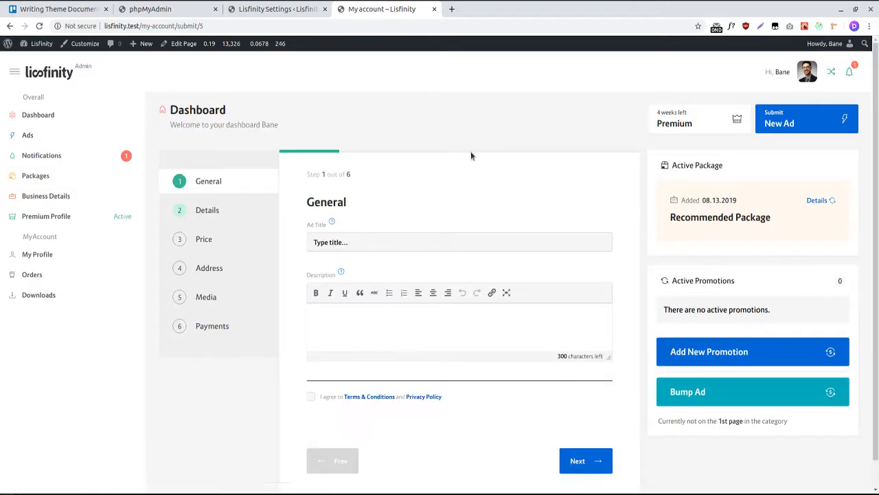
Enter "New condo for sale" as the ad title in the General step of the submission form
scroll(238, 384, down, 1)
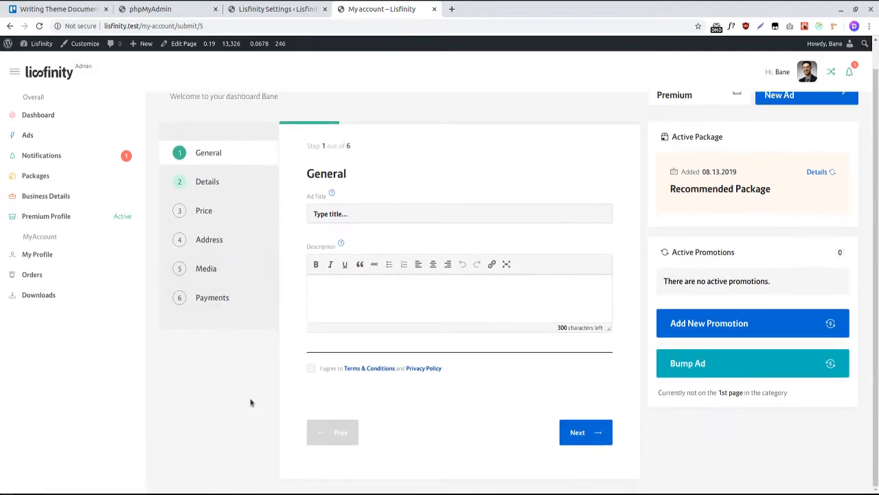
scroll(285, 422, up, 1)
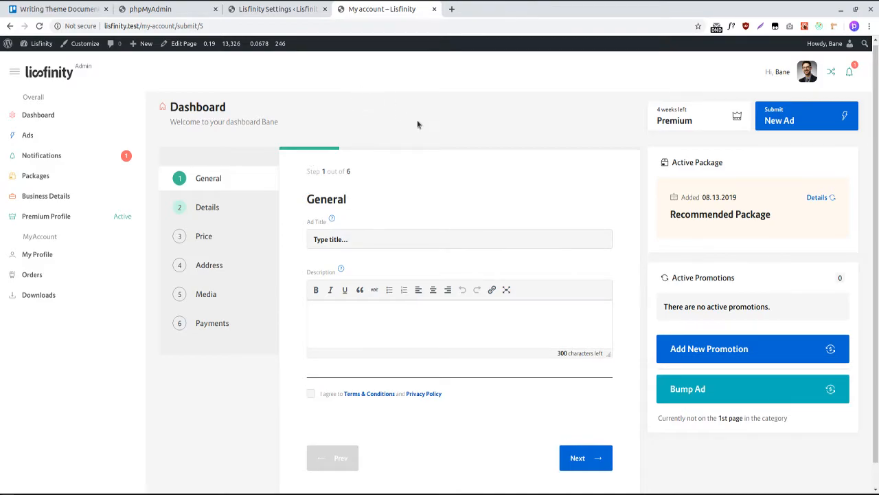
click(379, 239)
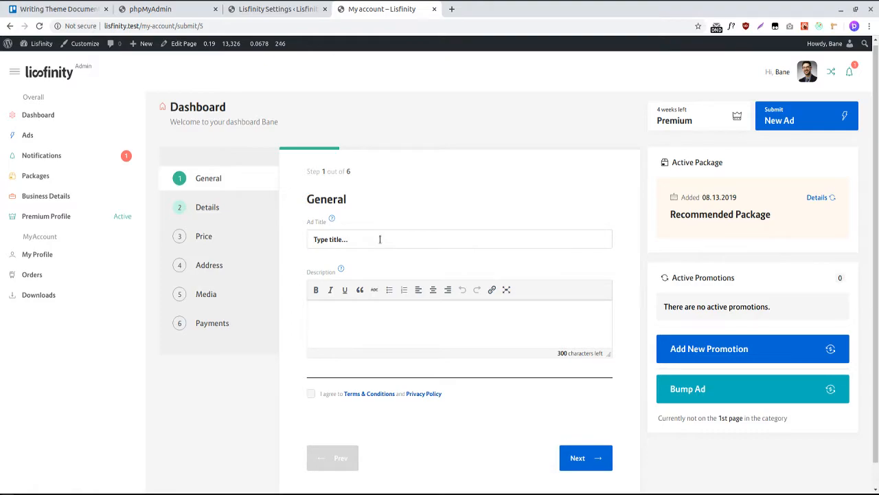
text(New codo for sale)
Fill in the ad description with "The best condo the money can buy" and agree to the Terms & Conditions and Privacy Policy
scroll(398, 241, down, 1)
click(434, 312)
text(The best cpmd)
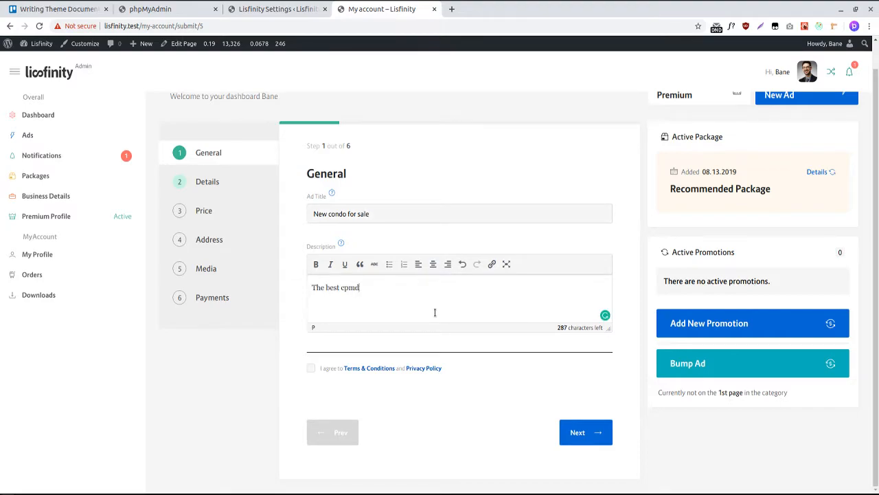
key(BackSpace)
key(BackSpace)
key(BackSpace)
text(ondo the money can buy)
click(433, 367)
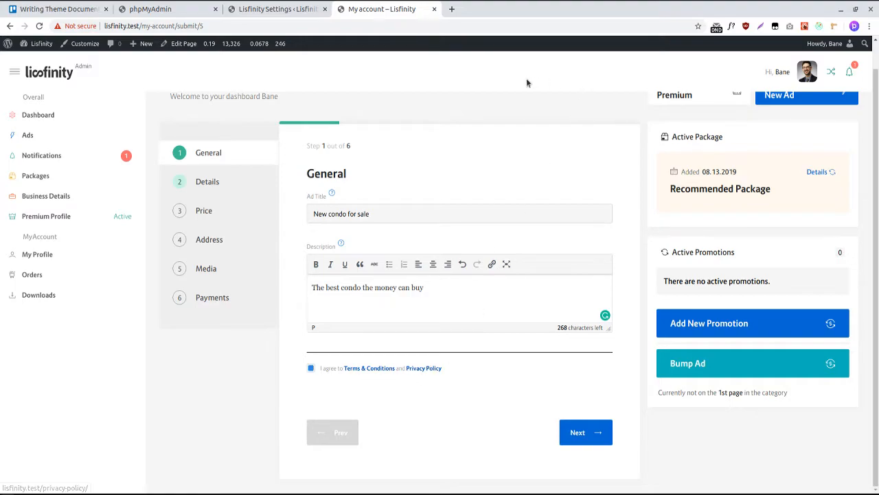
Open the Privacy Policy page linked from the ad form, skim its content, and close it
click(439, 367)
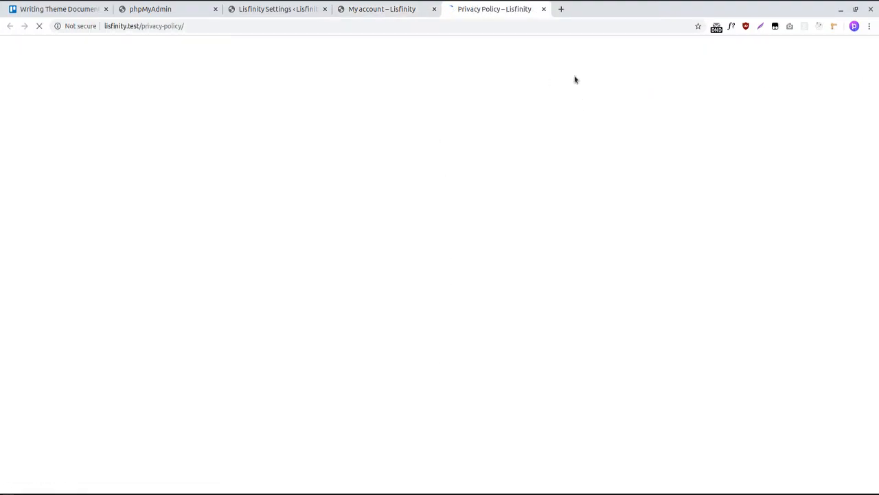
scroll(179, 284, down, 2)
scroll(179, 284, down, 1)
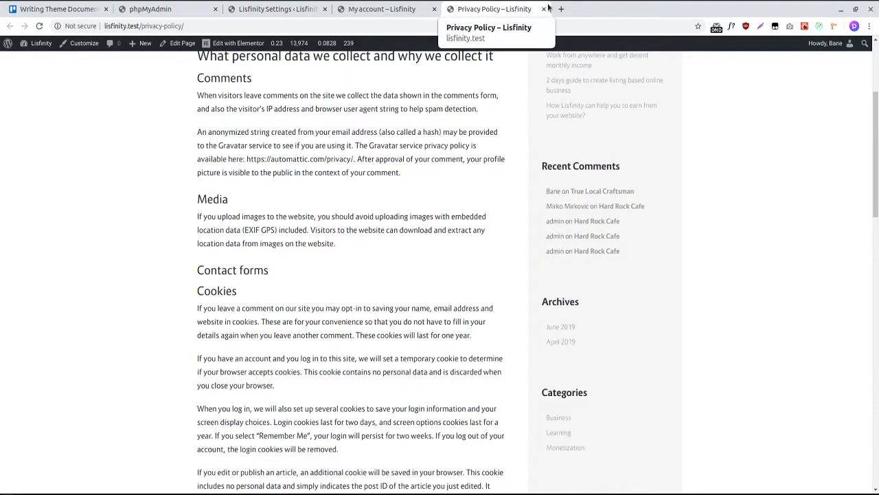
click(544, 9)
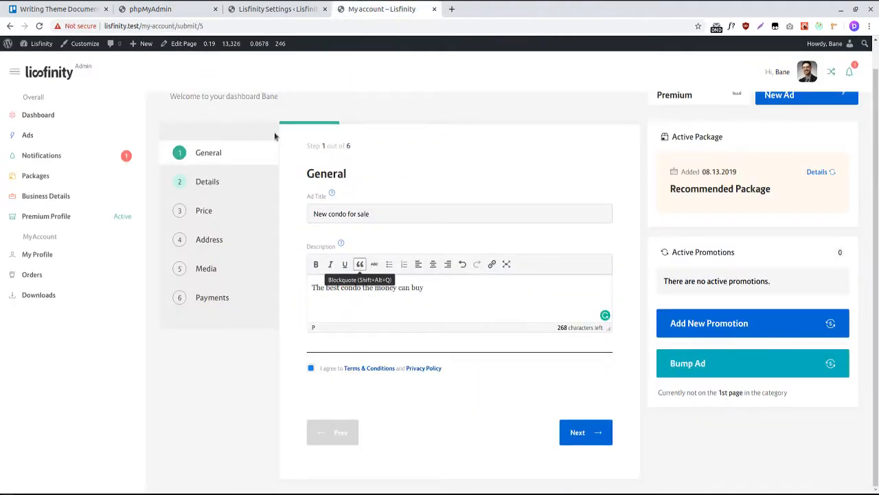
Look through the list of all site pages in the WordPress admin
click(290, 9)
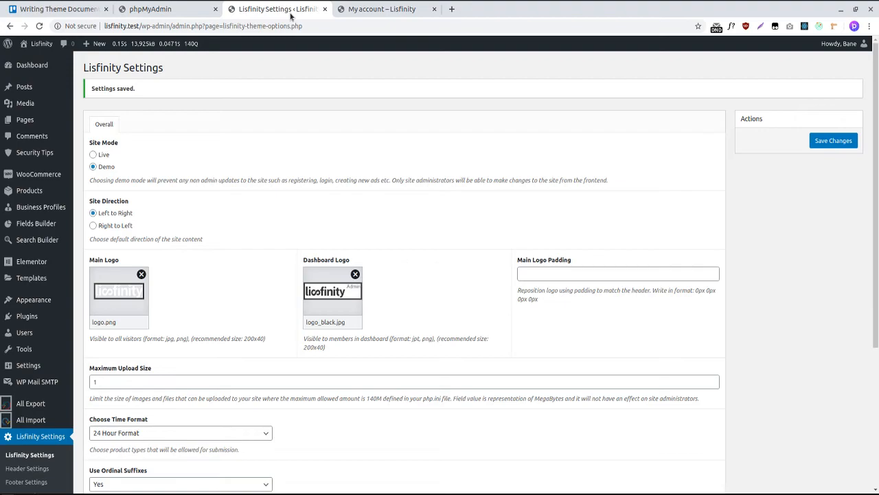
click(34, 122)
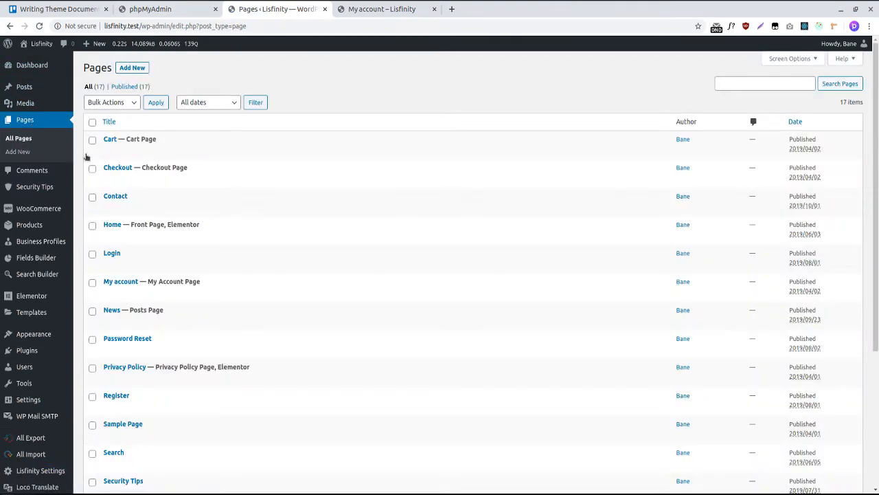
scroll(326, 247, down, 5)
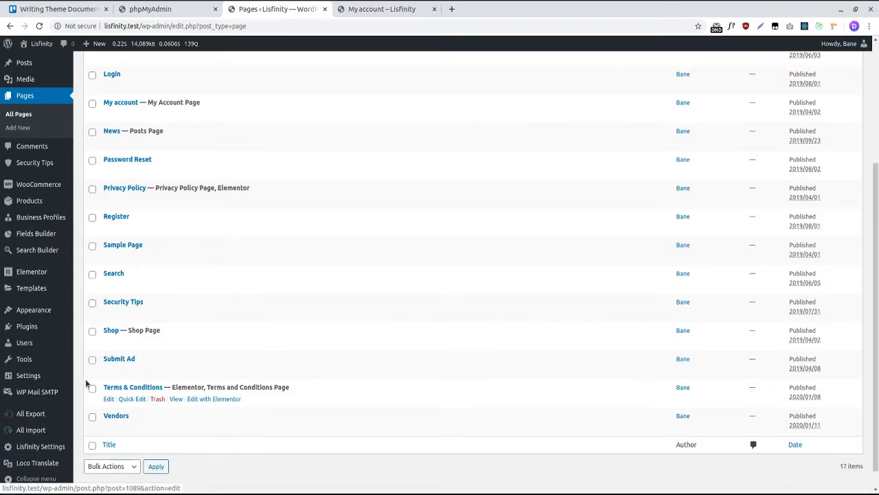
scroll(24, 412, down, 1)
Review the default page assignments in Lisfinity's Pages Settings, including those for Terms & Conditions and Privacy Policy
mouse_move(41, 446)
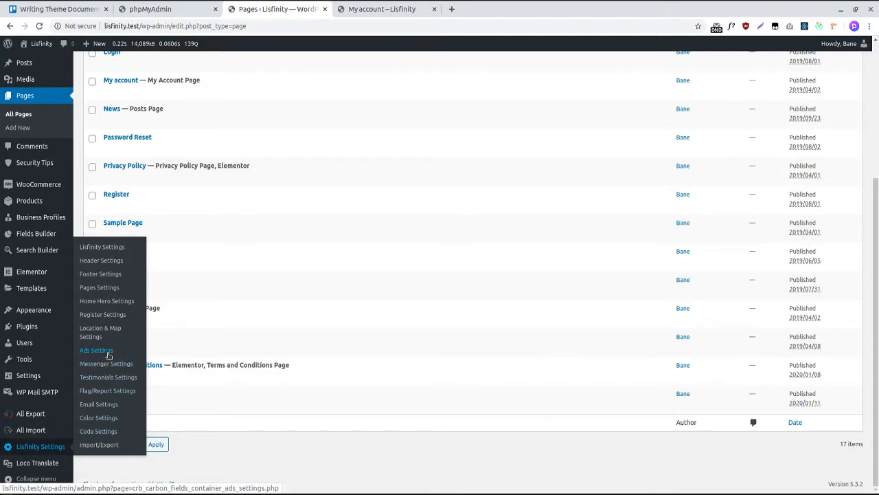
click(110, 287)
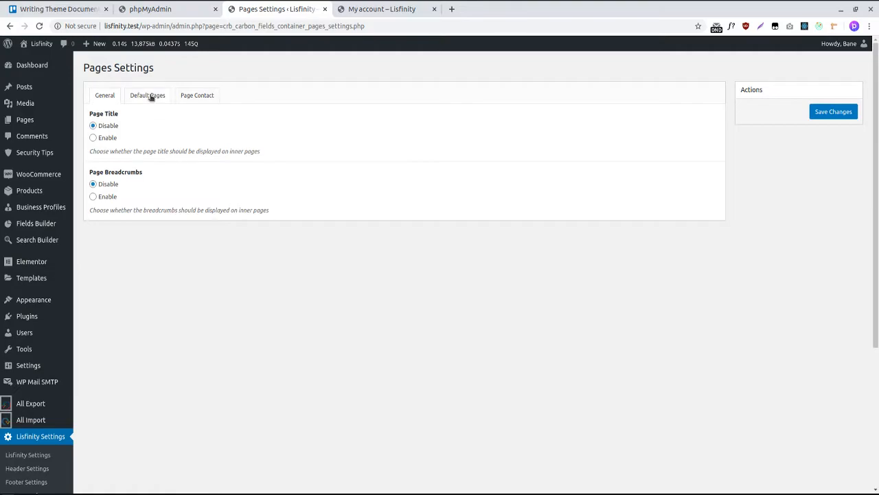
click(150, 95)
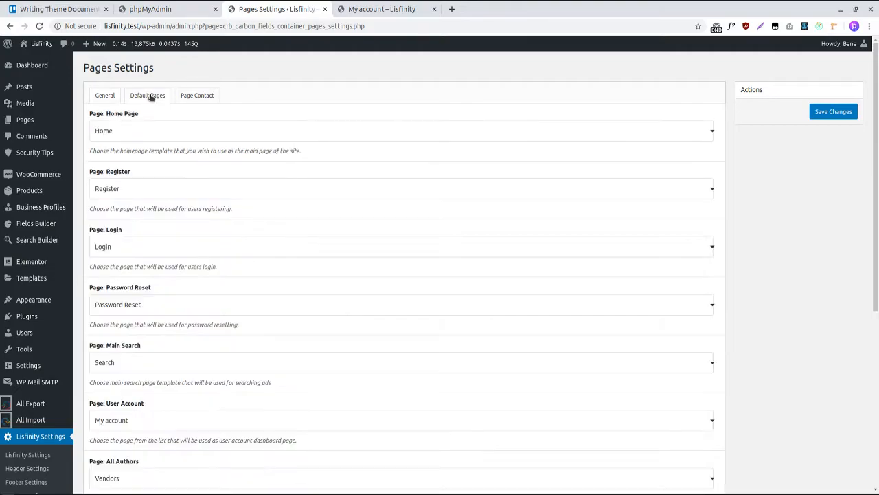
scroll(202, 190, down, 8)
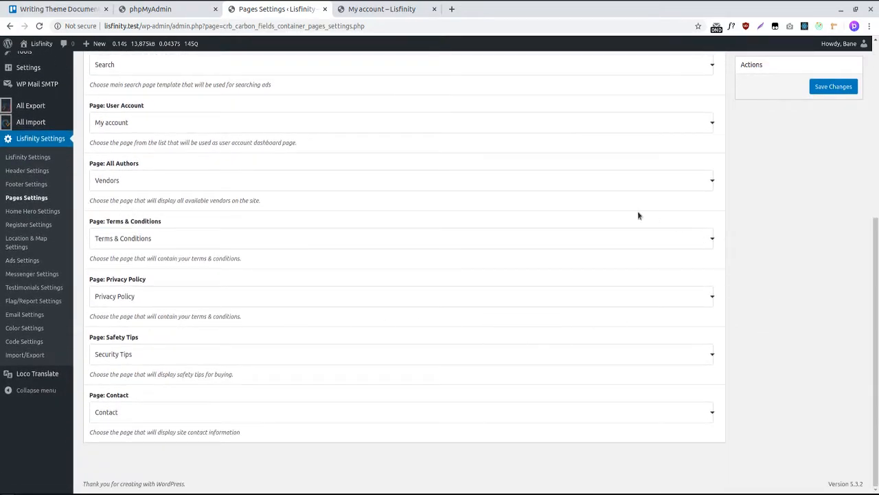
Check which pages can be assigned as the Terms & Conditions page, filtering by "ca", and close the choice without selecting one
click(152, 239)
text(ca)
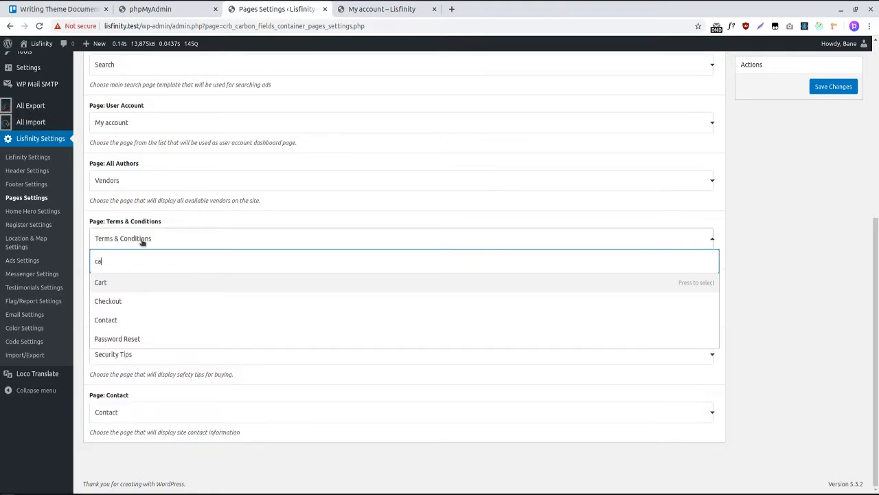
key(BackSpace)
key(BackSpace)
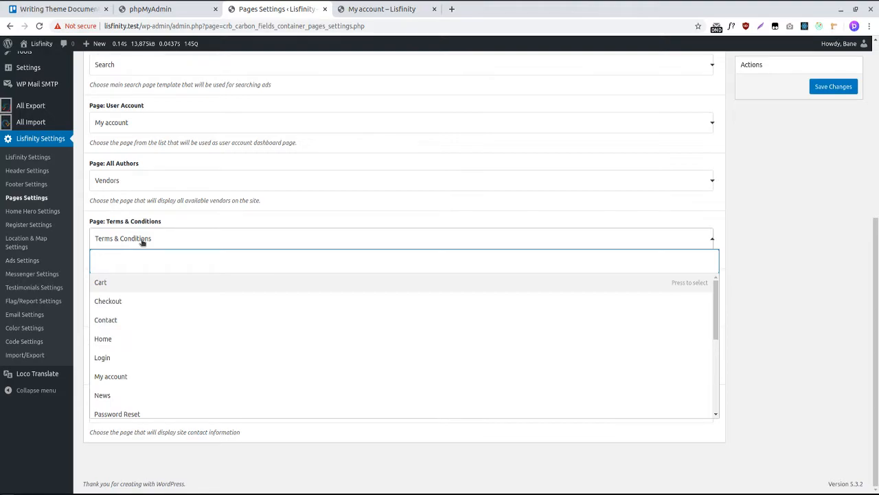
click(767, 247)
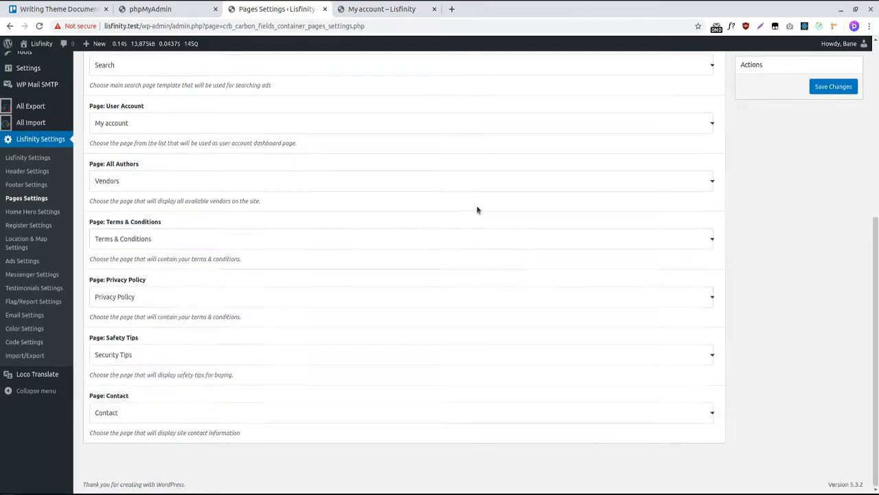
scroll(470, 208, up, 1)
Return to the ad submission form, continue from General to the Details step, and look through the available ad categories
click(392, 10)
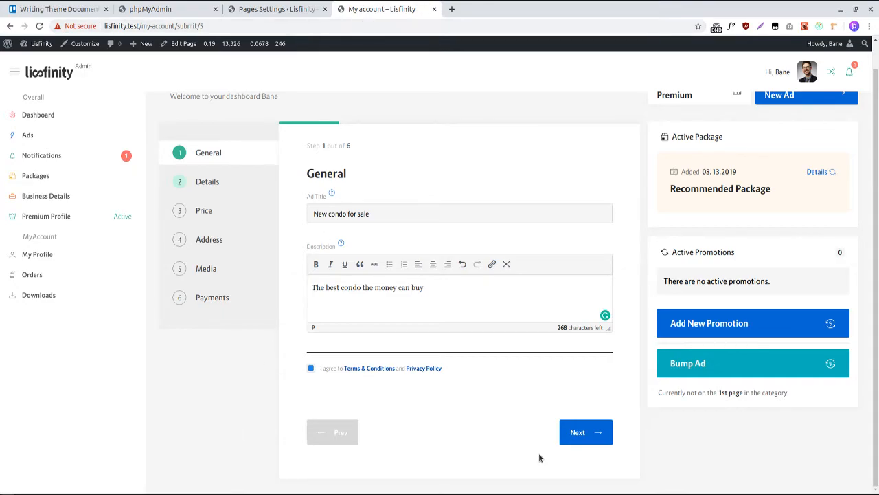
click(582, 436)
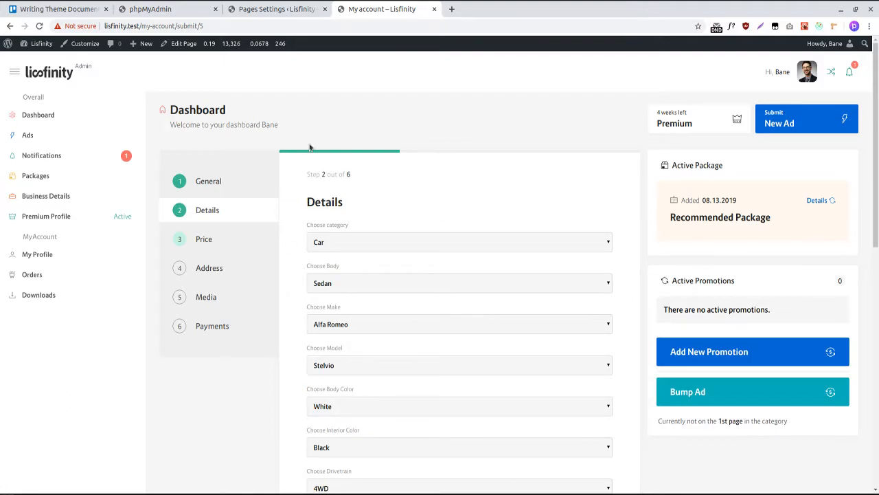
scroll(258, 309, down, 3)
scroll(302, 257, up, 3)
click(359, 238)
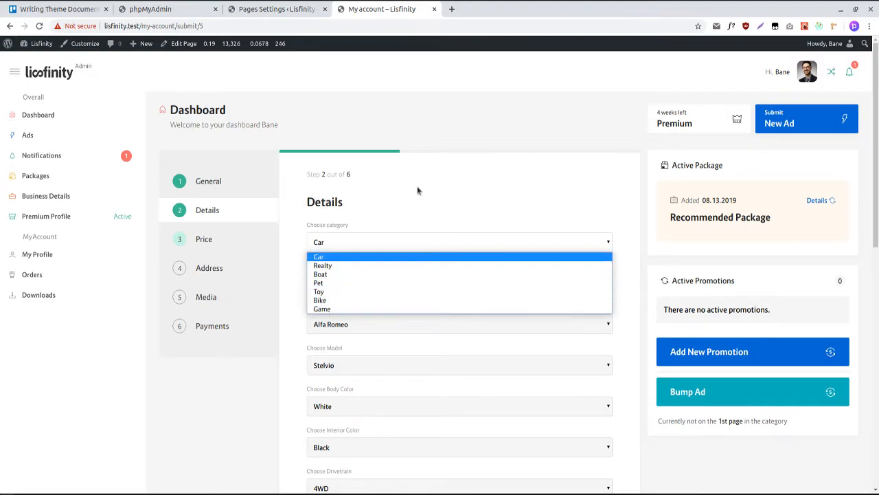
click(304, 73)
Open the Fields Builder in the WordPress admin and review the category groups with their taxonomies
click(274, 9)
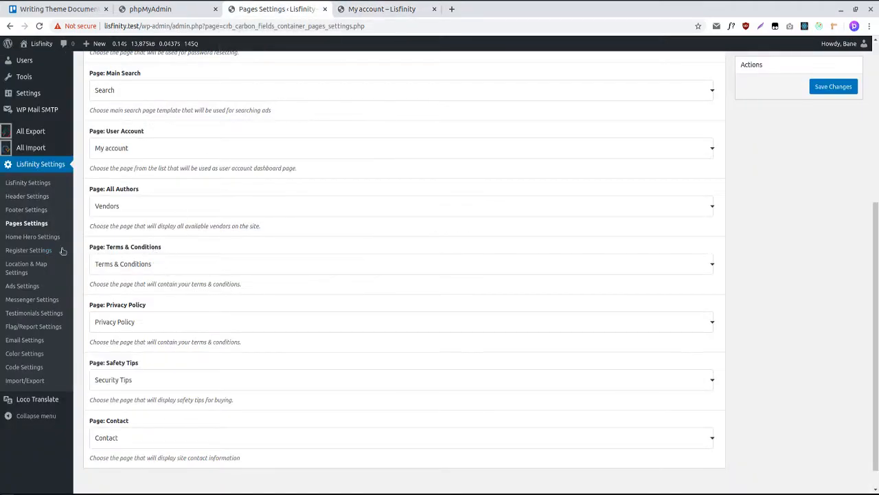
scroll(63, 250, up, 3)
click(37, 130)
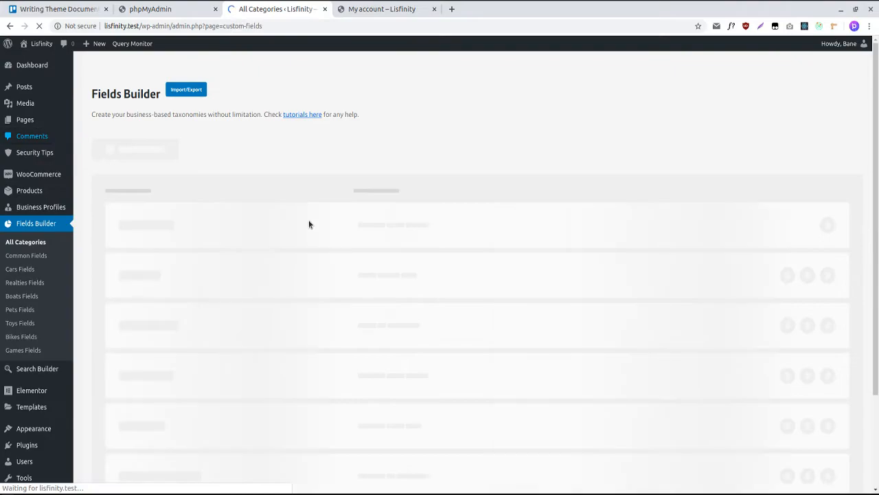
scroll(201, 222, down, 3)
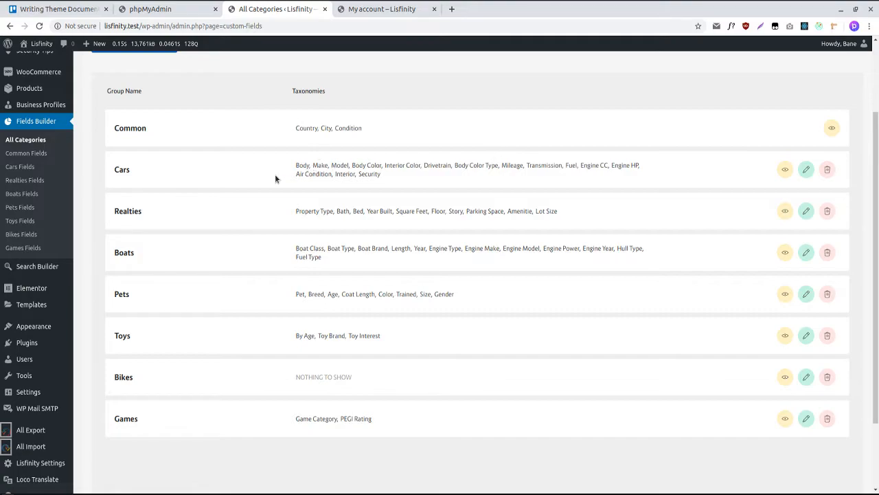
Compare the Car fields on the ad form's Details step with the taxonomies listed in the Fields Builder
click(392, 9)
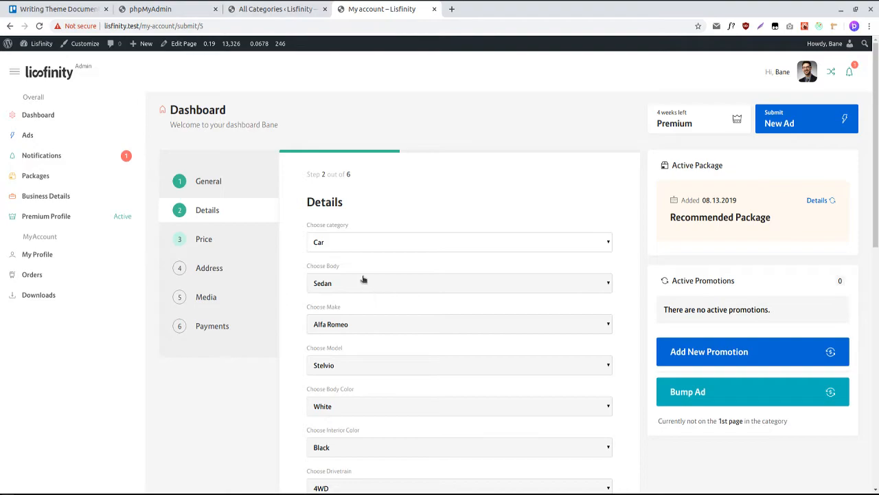
scroll(316, 182, down, 2)
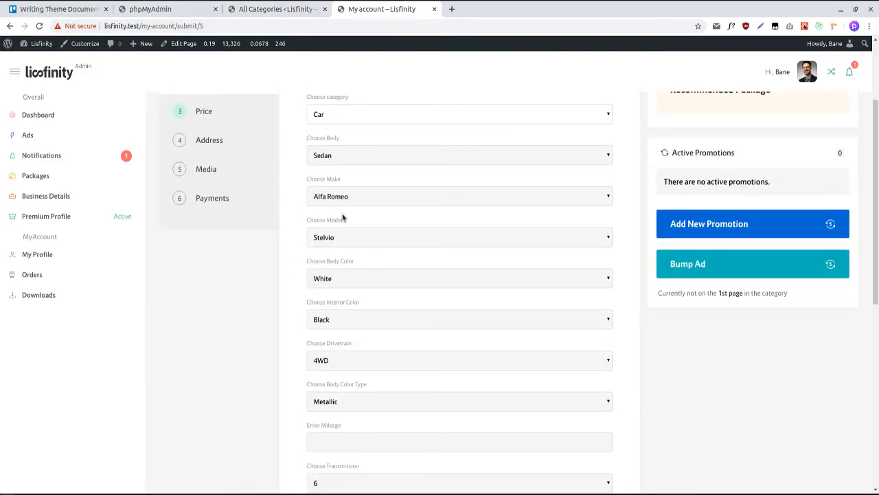
click(276, 10)
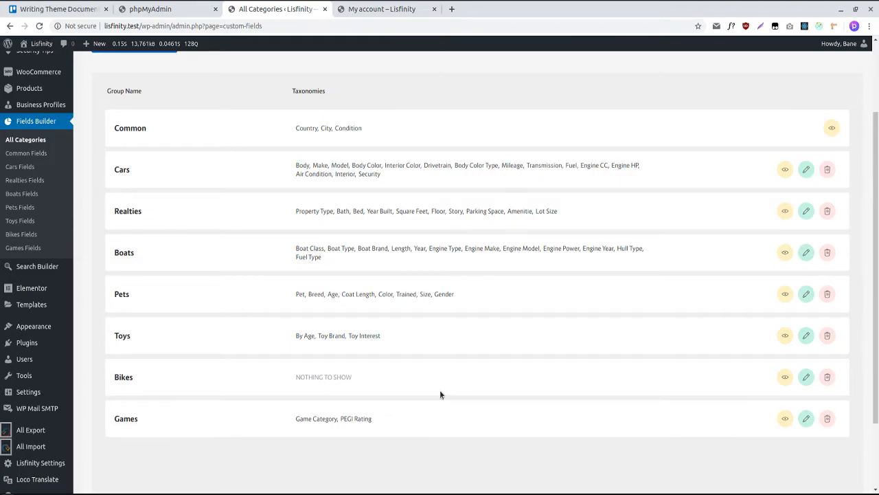
scroll(440, 394, up, 3)
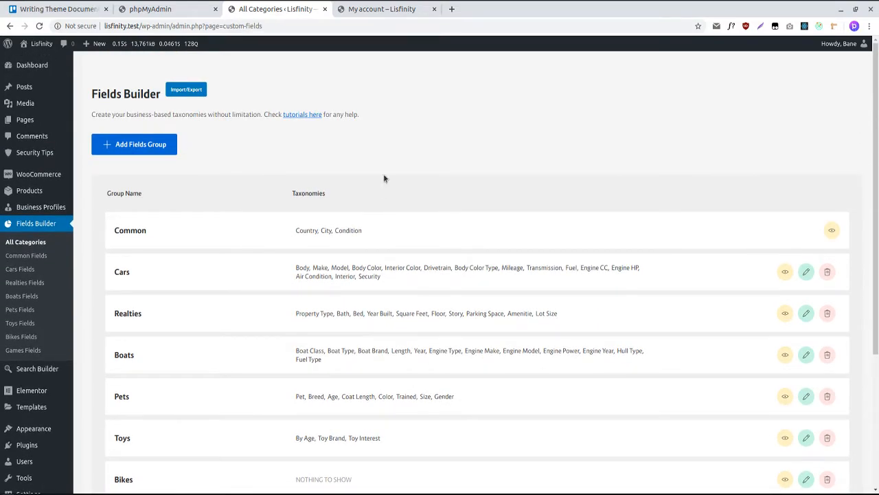
Fill in the ad details with category Realty, year built 1988, square feet 200 and lot size 1000, and continue to Price
click(398, 17)
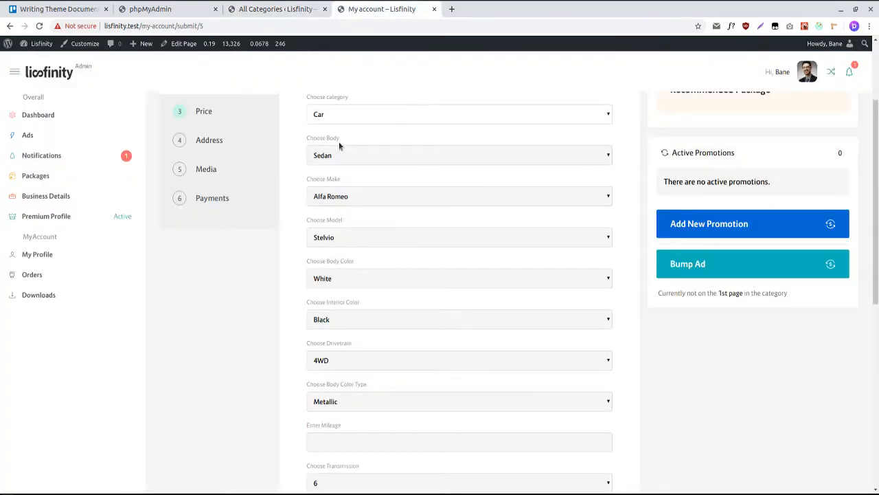
click(366, 111)
click(364, 131)
click(343, 215)
text(1988)
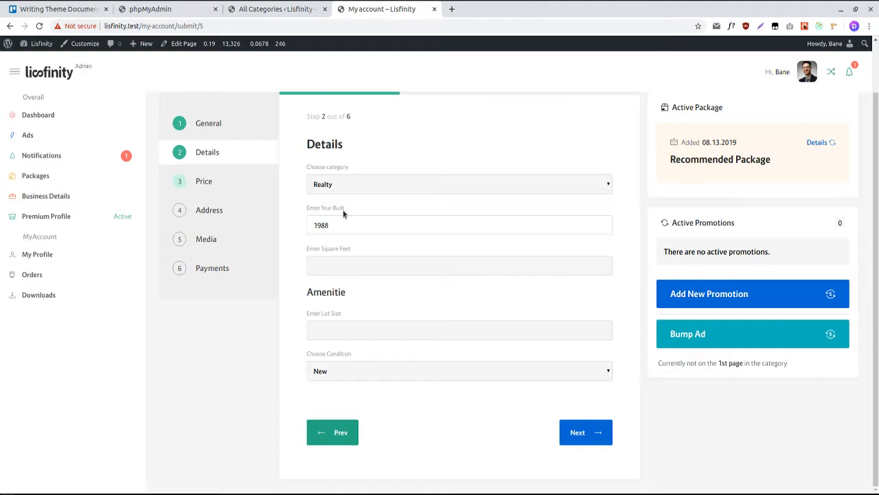
click(343, 264)
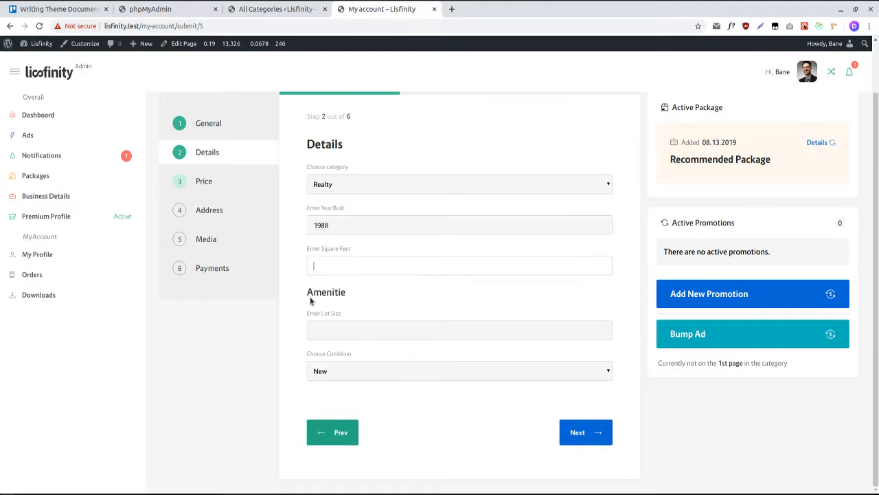
text(200)
click(350, 335)
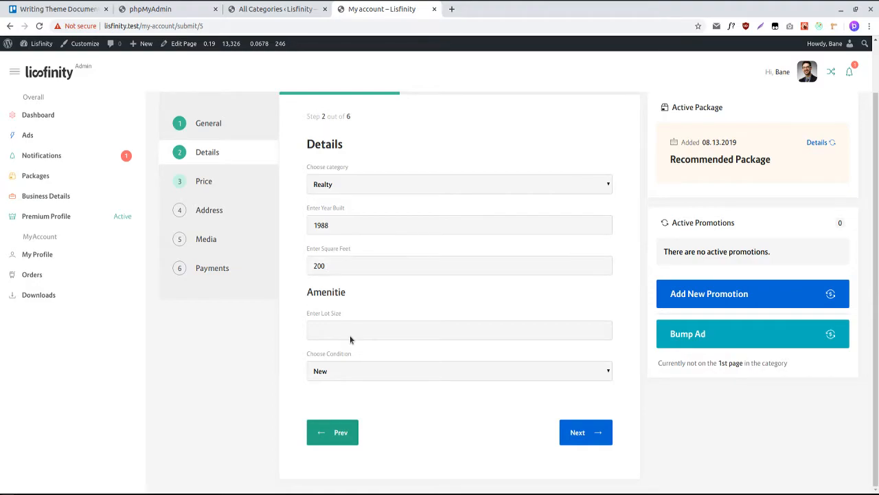
text(1000)
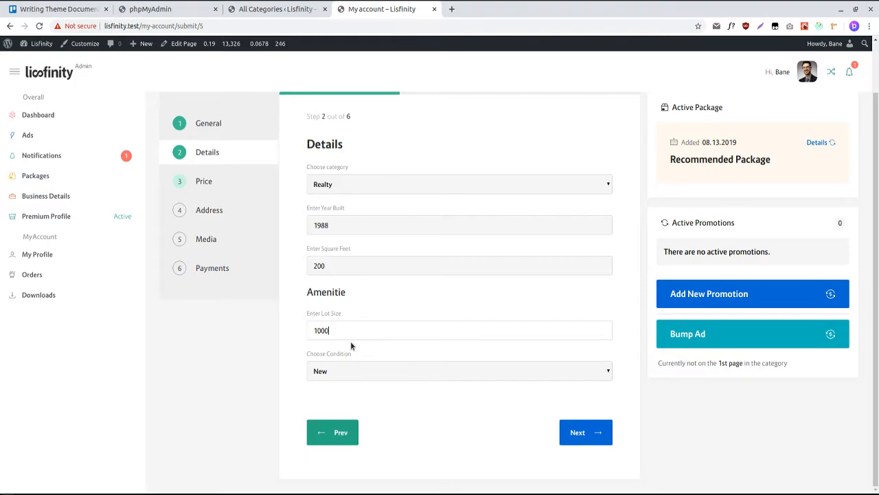
click(582, 431)
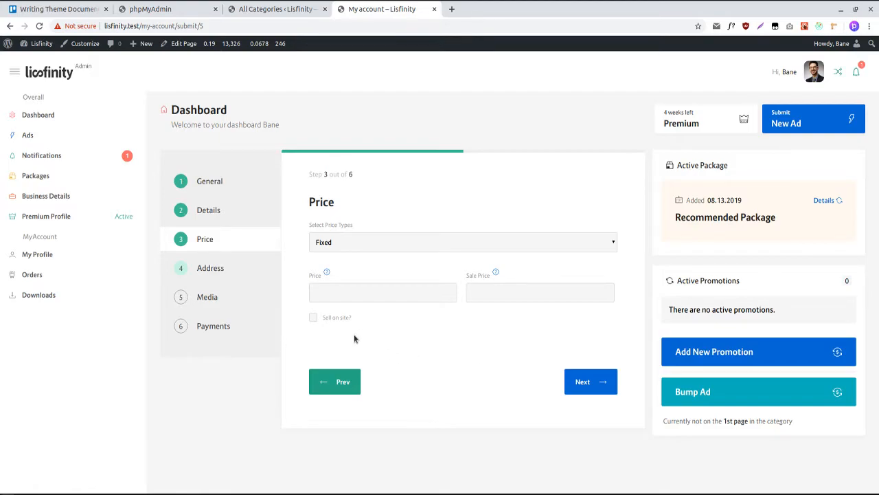
Try the price types Negotiable, Auction, Price On Call and Free to see their fields, and return to Fixed
mouse_move(326, 270)
click(346, 247)
click(324, 264)
click(334, 243)
click(332, 269)
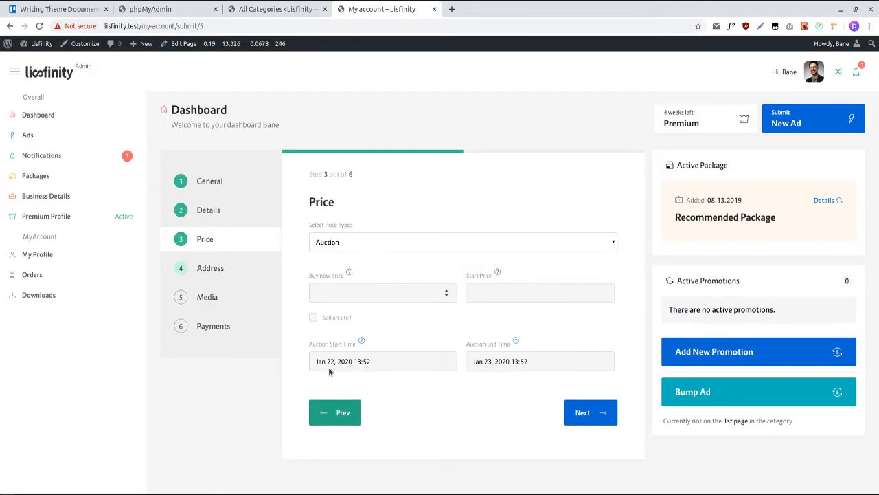
click(358, 237)
click(335, 283)
click(345, 246)
click(343, 291)
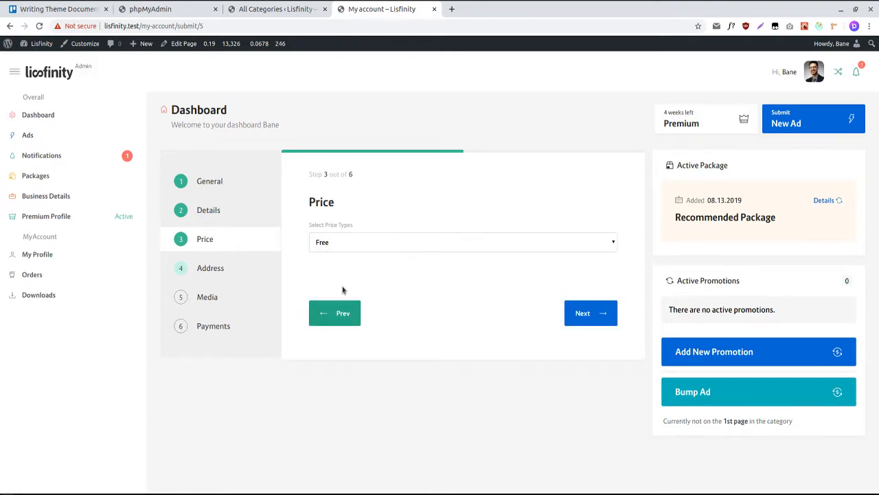
click(347, 246)
click(339, 255)
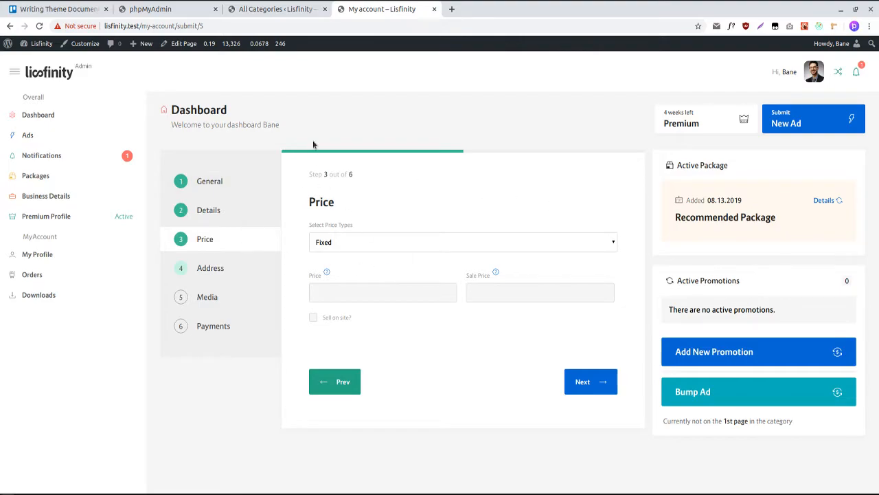
Examine the Available Pricing Options in Lisfinity's ad submission settings and compare them with the price types on the ad form
click(275, 9)
scroll(40, 311, down, 2)
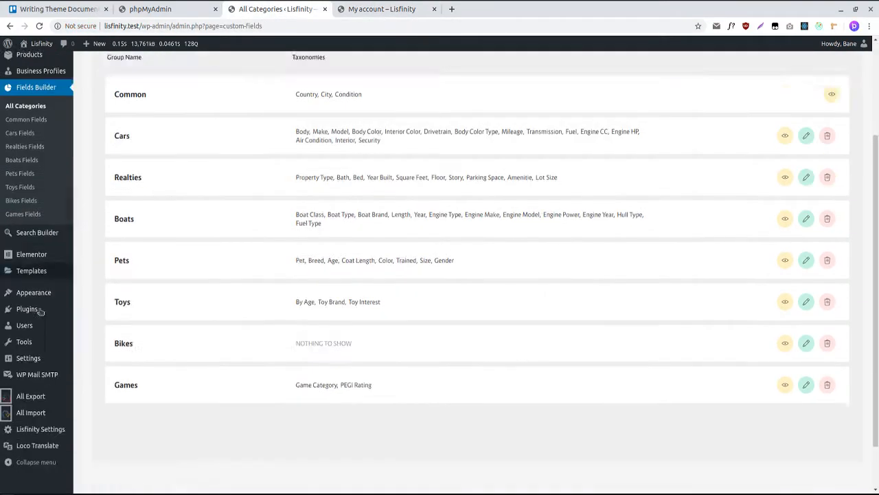
scroll(40, 312, down, 2)
mouse_move(38, 371)
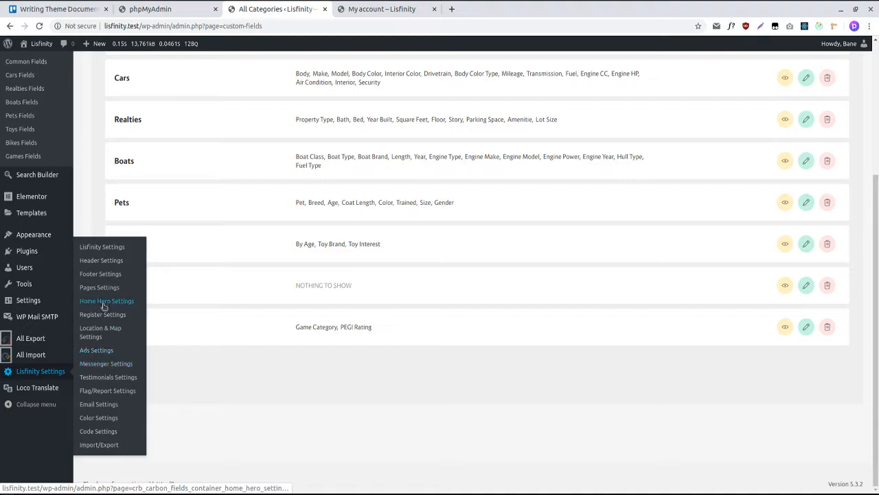
click(99, 350)
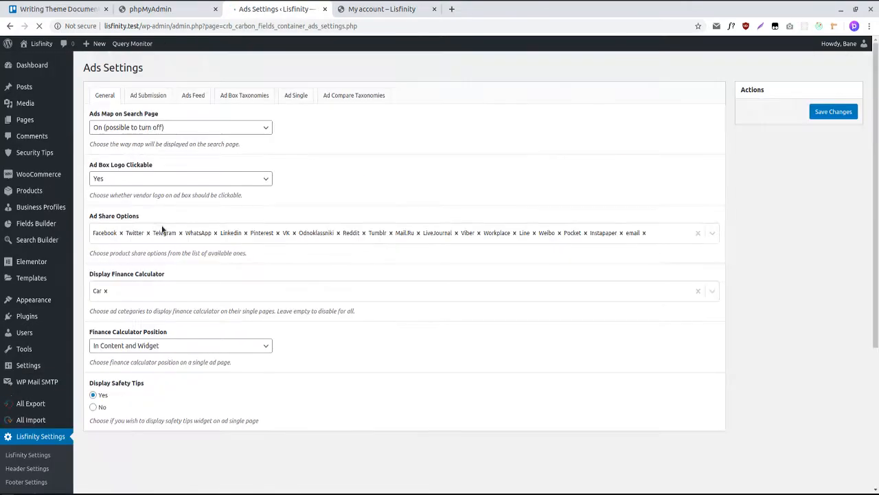
click(157, 101)
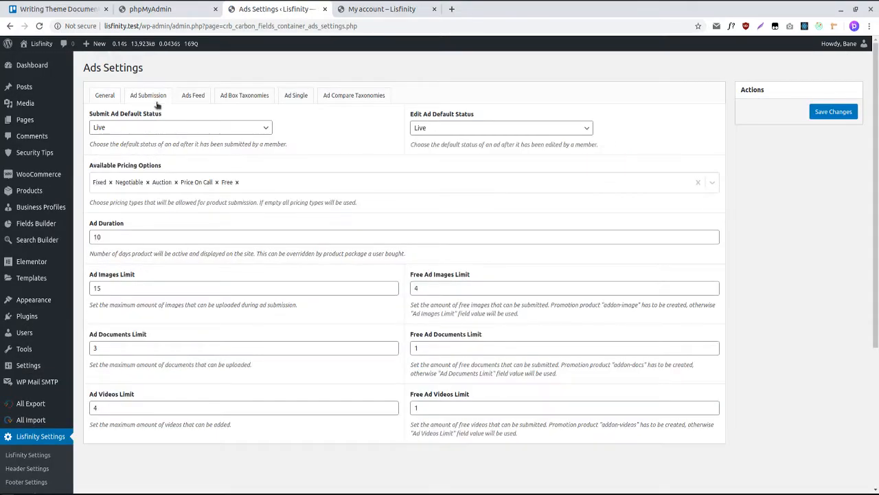
scroll(128, 142, down, 1)
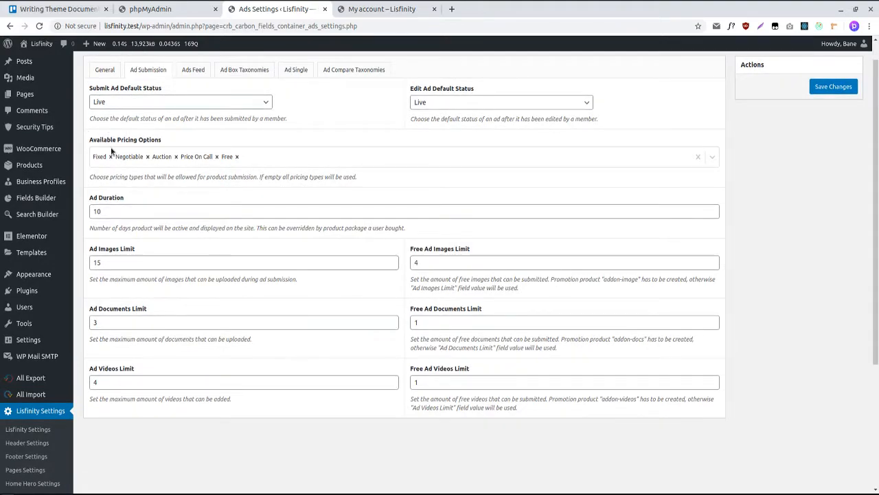
click(265, 160)
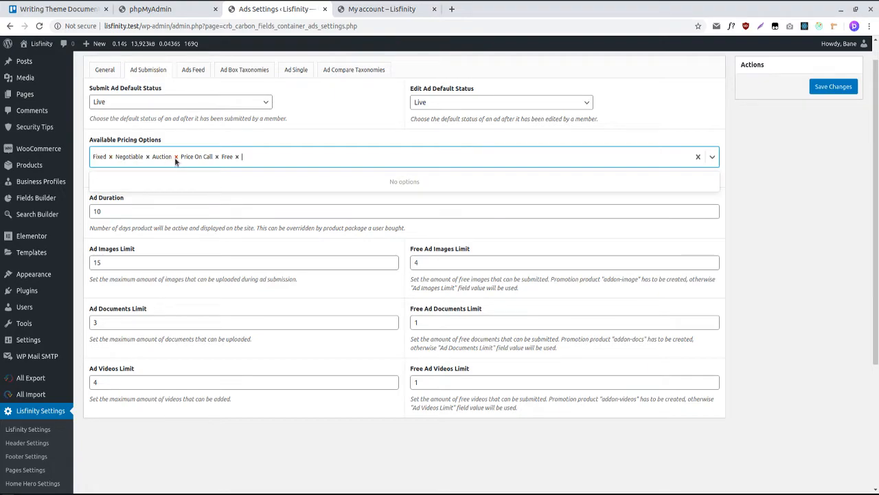
click(370, 12)
click(339, 244)
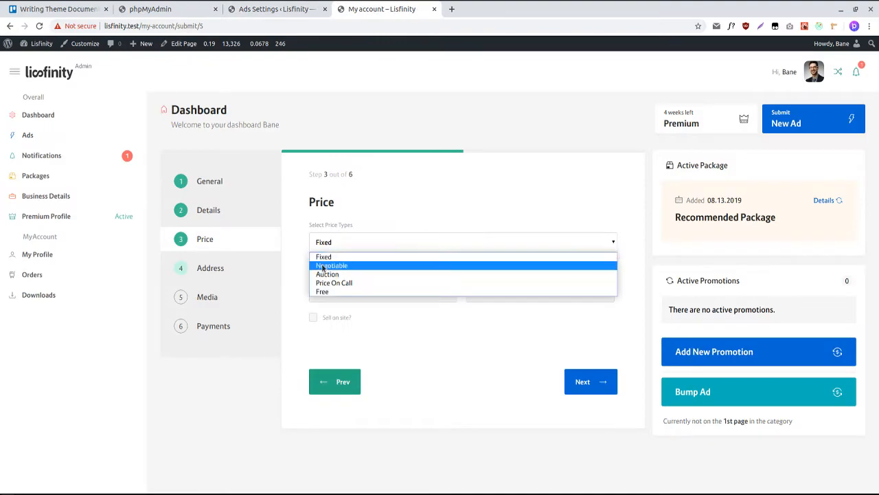
click(357, 190)
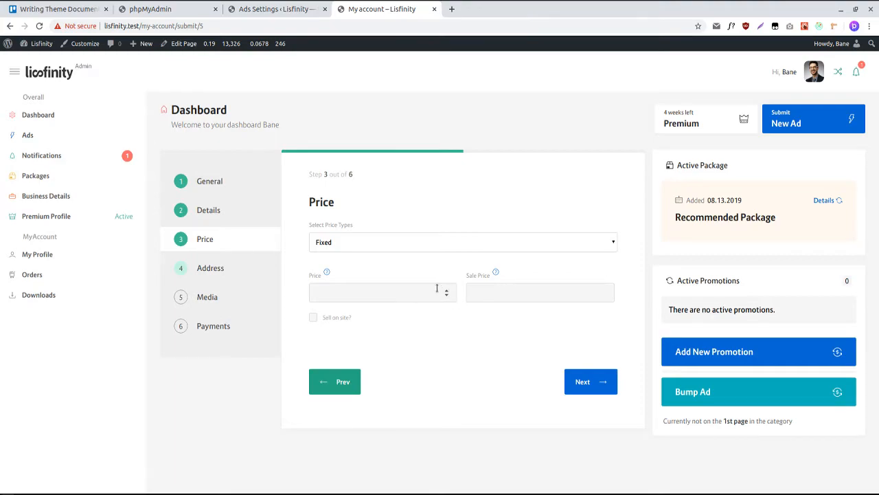
Set the ad's fixed price to 40000 and continue to the Address step
click(393, 293)
text(40000)
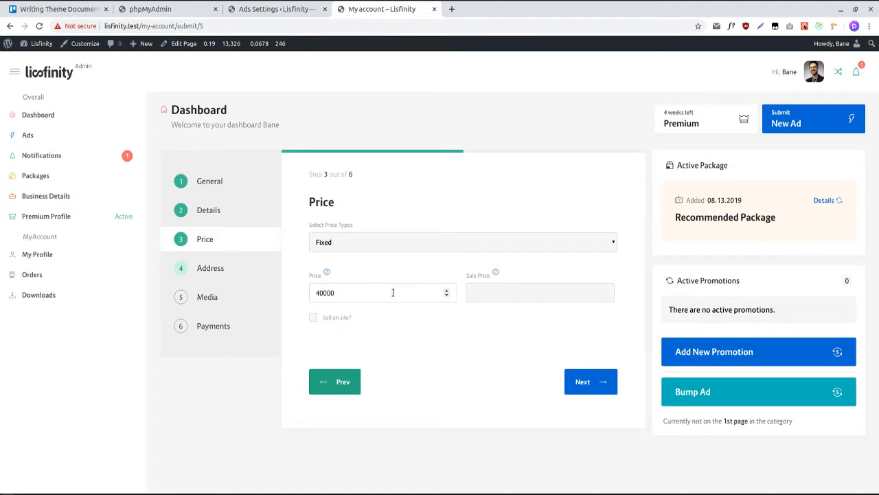
key(Down)
key(Up)
click(289, 204)
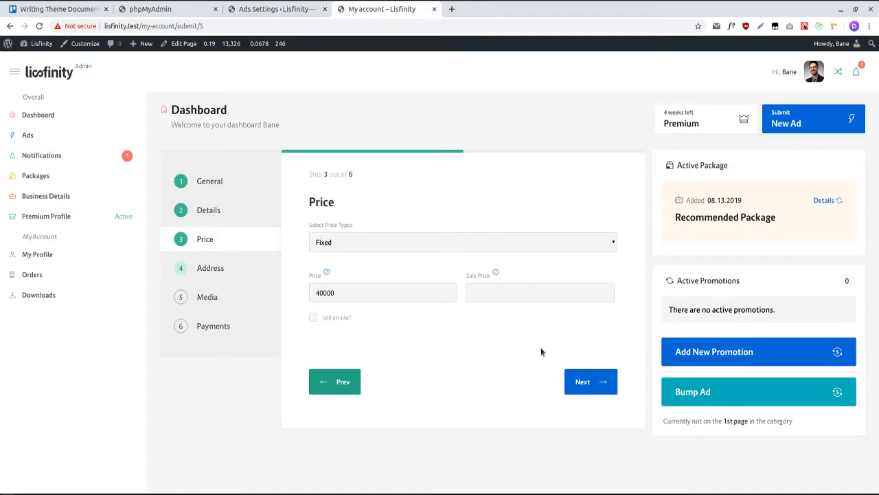
click(587, 382)
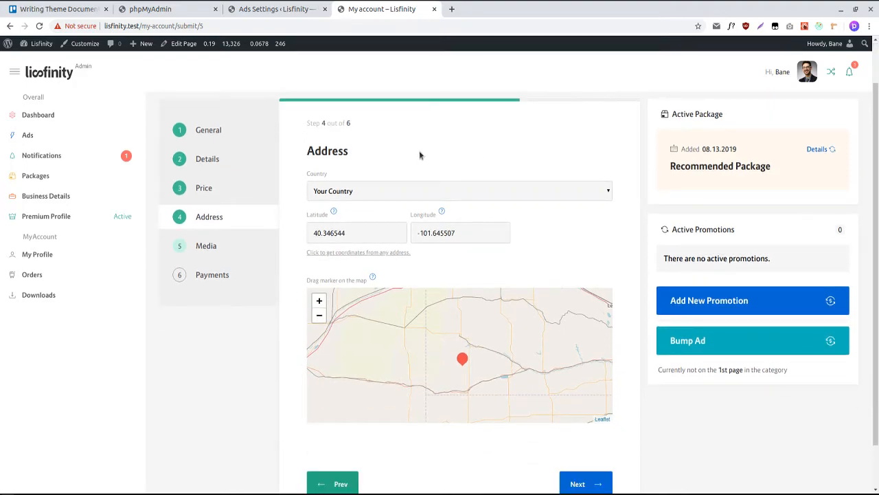
Set the ad's country to Italy and its city to Torino
click(340, 187)
click(333, 214)
click(338, 234)
click(335, 262)
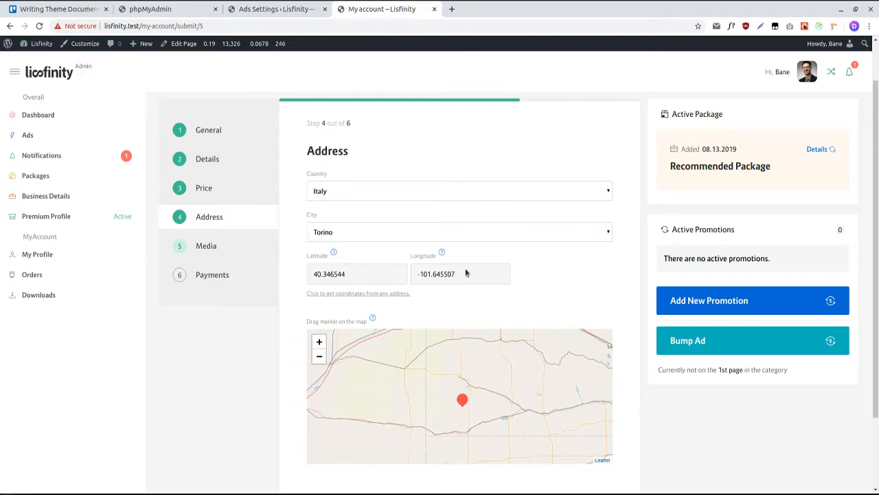
scroll(530, 264, down, 1)
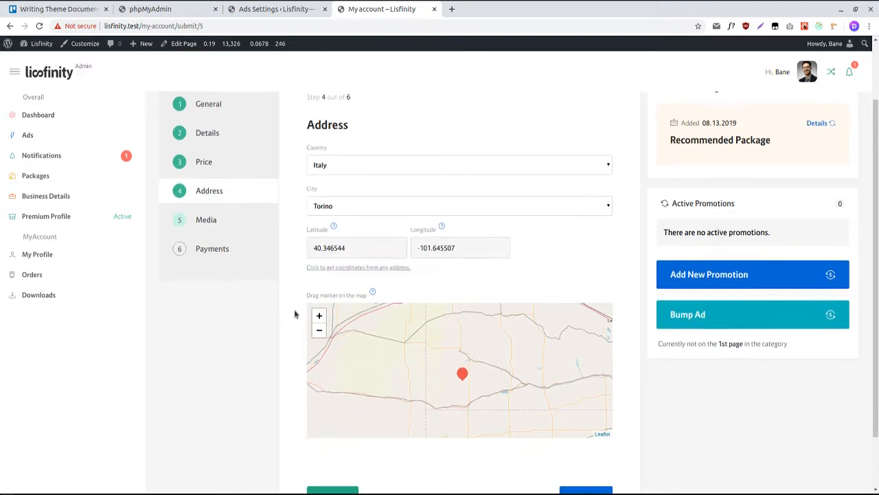
Open the site's homepage separately, search all ads and examine the ad markers around Milano on the results map, and return to the ad form
scroll(295, 314, down, 2)
click(345, 216)
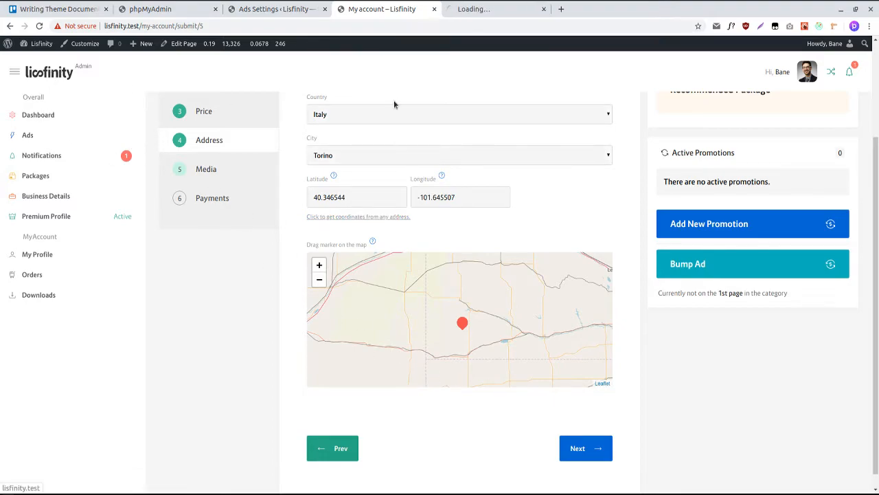
click(494, 9)
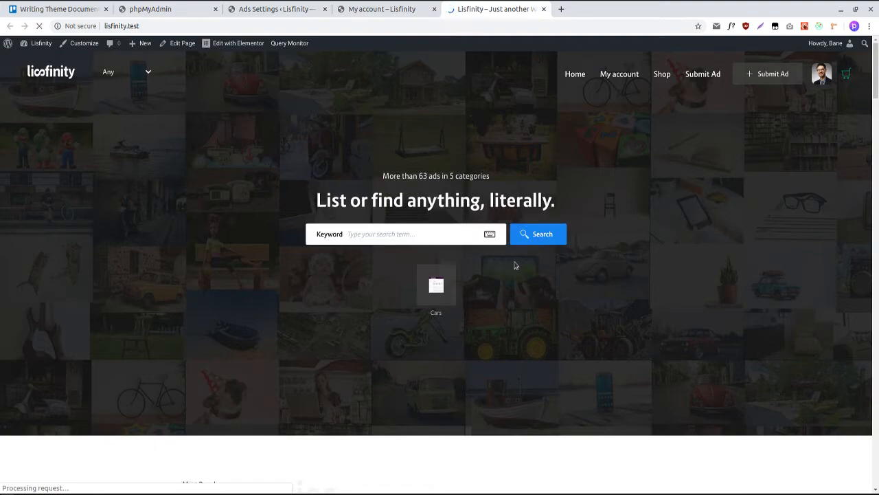
click(535, 237)
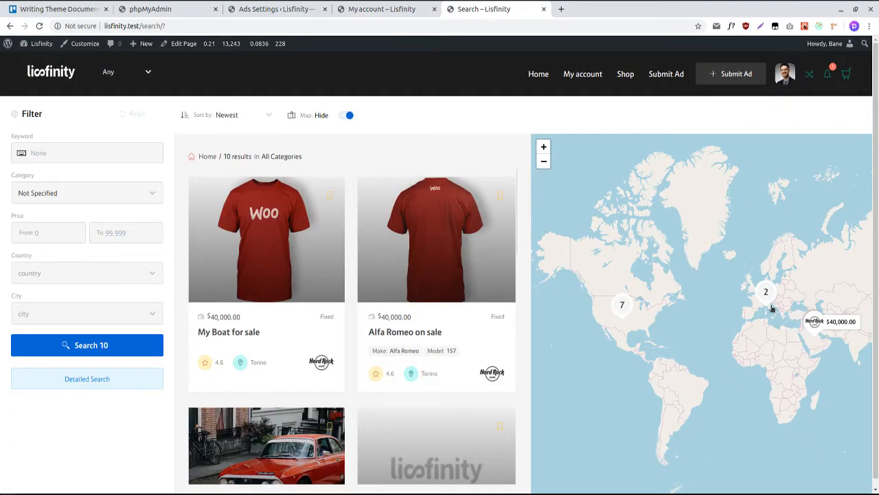
click(767, 294)
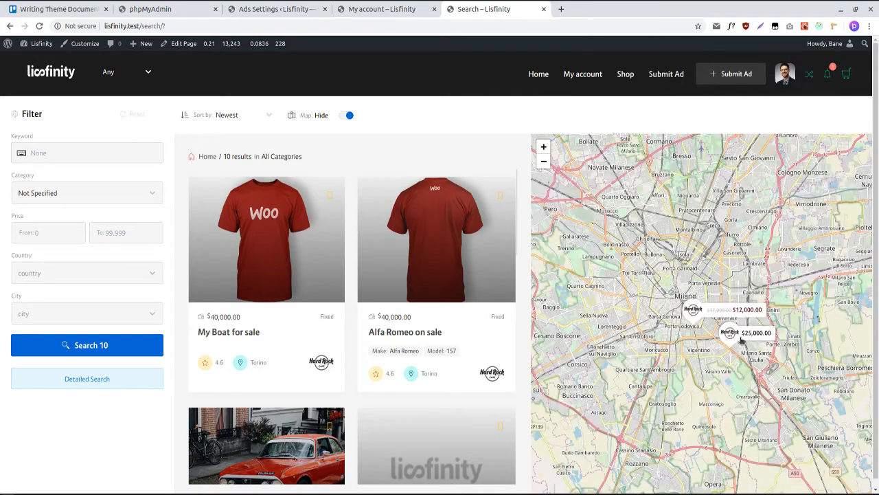
click(741, 336)
key(ctrl+shift+Tab)
middle_click(528, 17)
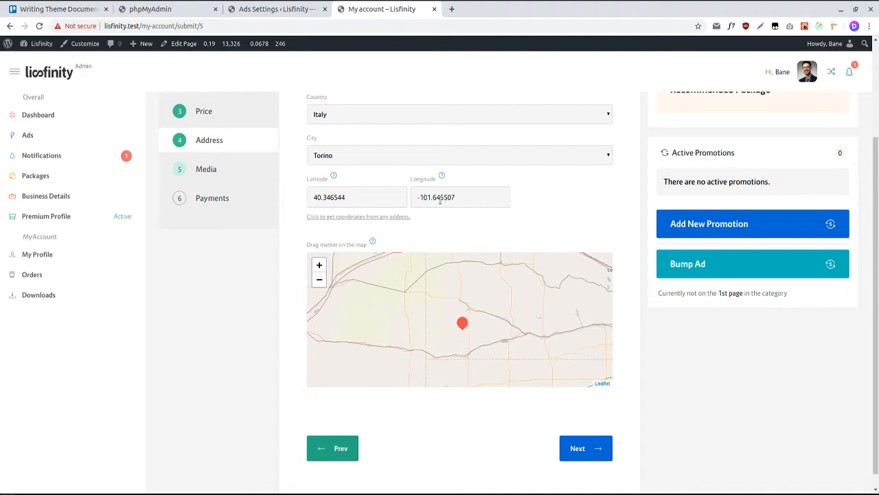
Nudge the ad's map marker to see its coordinates update, and view the linked address-to-coordinates converter on latlong.net
drag(462, 324, 461, 324)
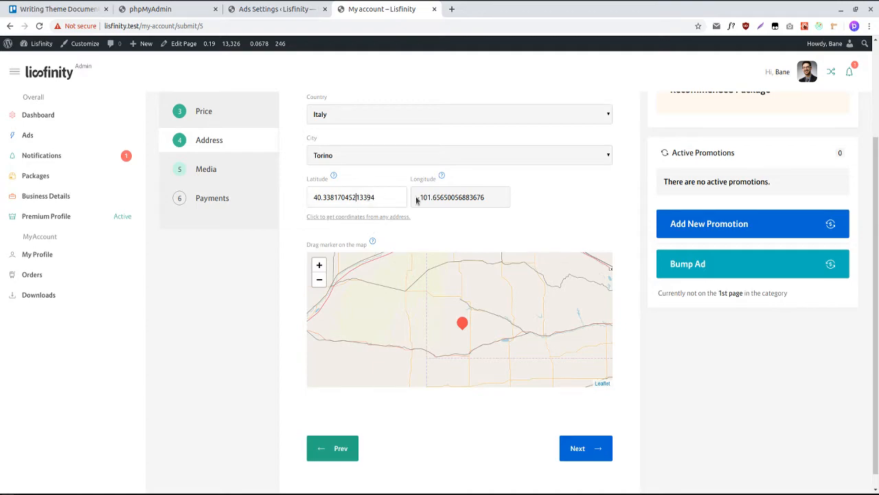
middle_click(399, 217)
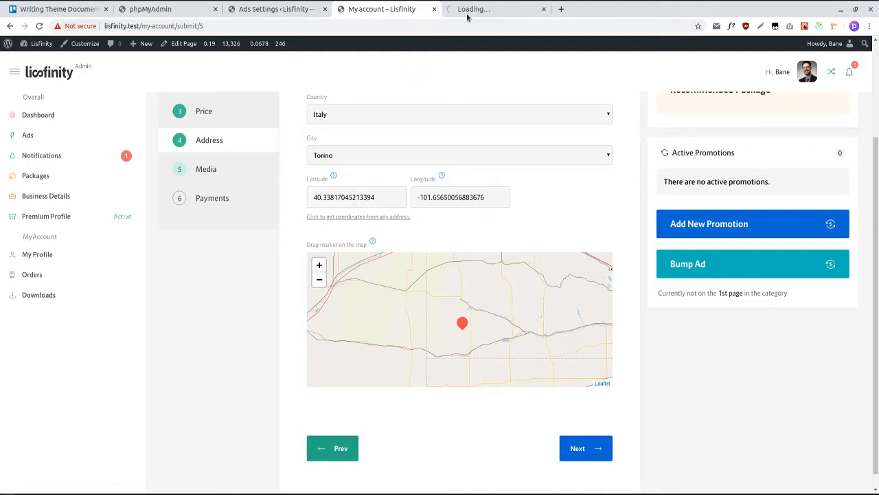
click(474, 9)
scroll(184, 204, down, 3)
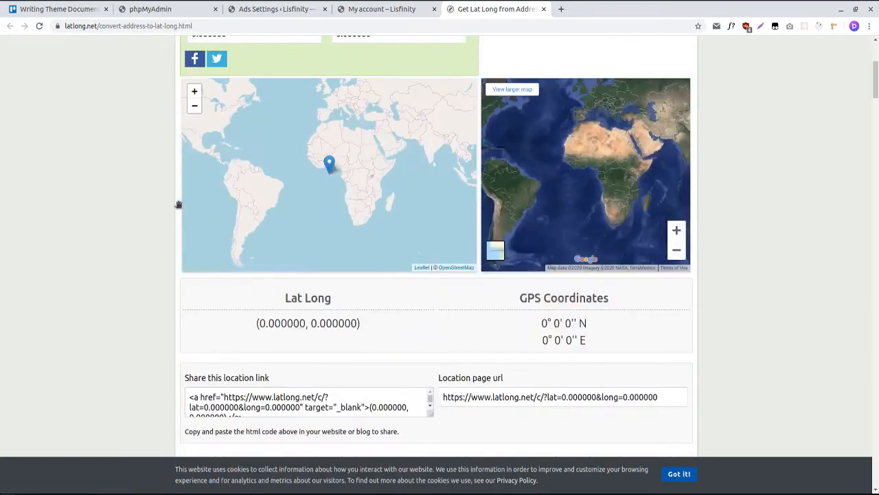
key(ctrl+w)
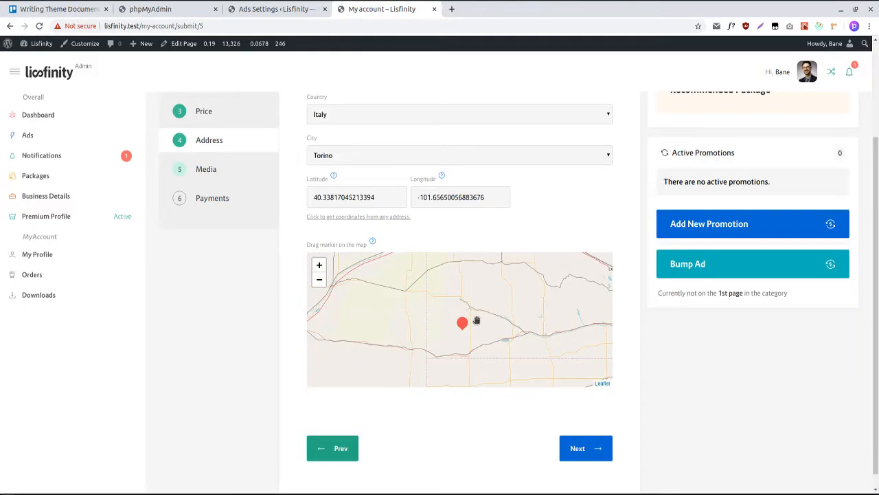
Move the ad's map marker to about latitude 40.643 and longitude -102.657
mouse_move(460, 322)
mouse_down()
mouse_move(419, 314)
mouse_move(375, 287)
mouse_up()
scroll(396, 303, down, 3)
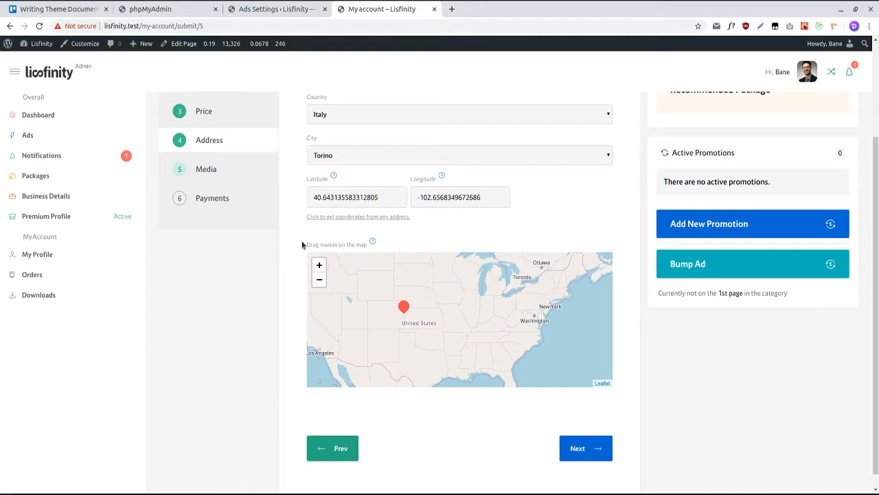
Enable Location Auto Generate in Lisfinity's Location & Map Settings to show the Google API Key field
click(271, 8)
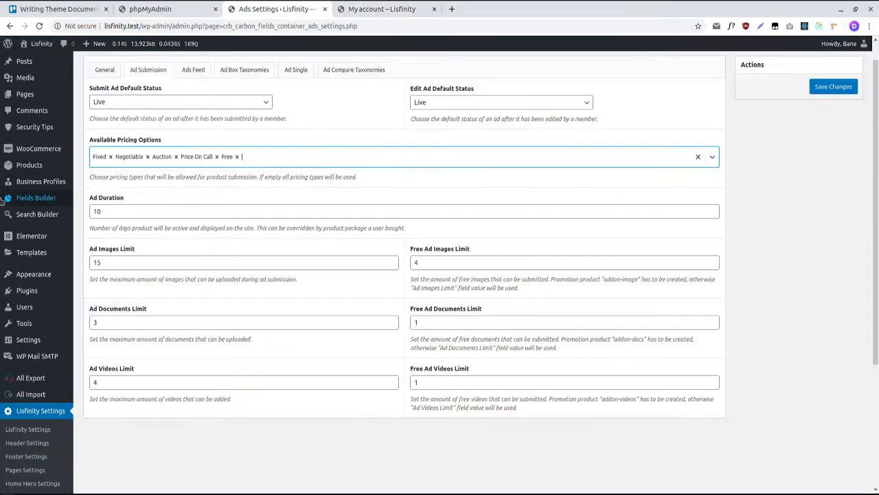
scroll(28, 343, down, 3)
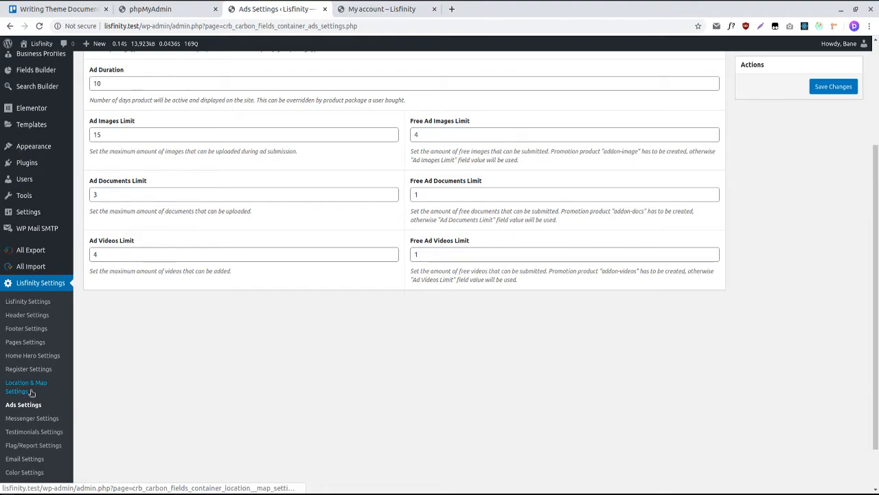
click(31, 392)
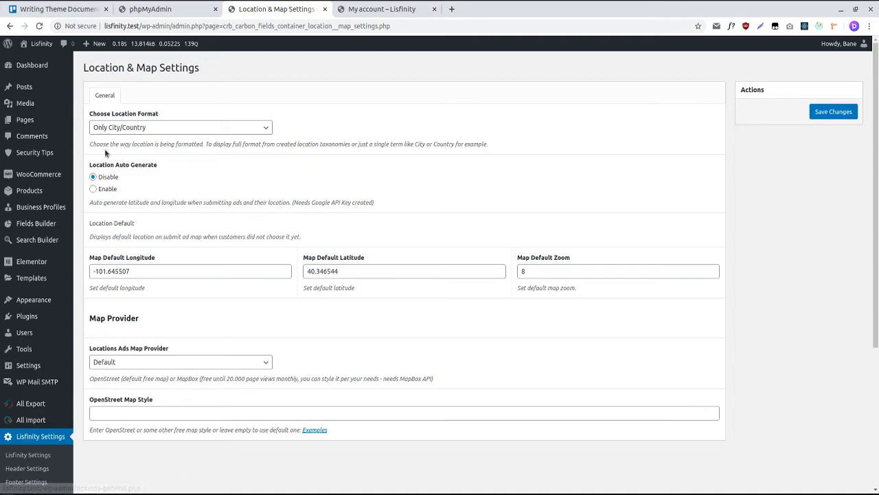
drag(103, 190, 110, 199)
click(111, 190)
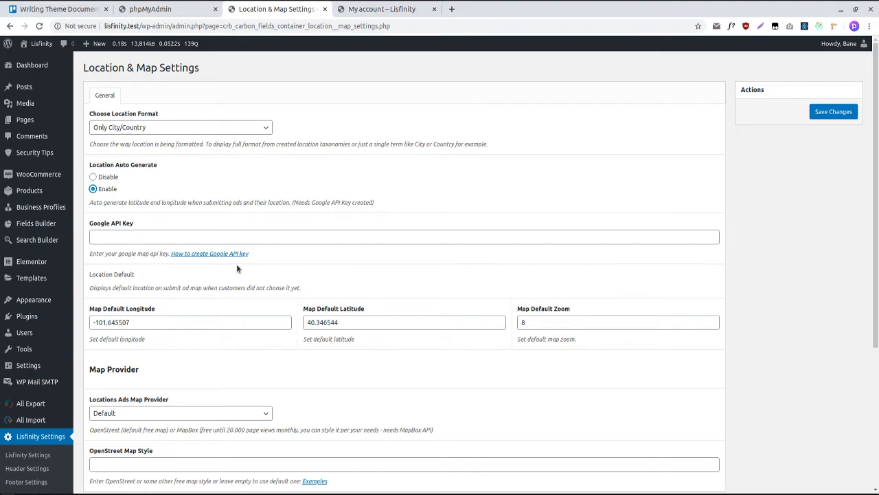
Return to the ad form and continue from the Address step to the Media step
click(368, 7)
scroll(641, 468, down, 1)
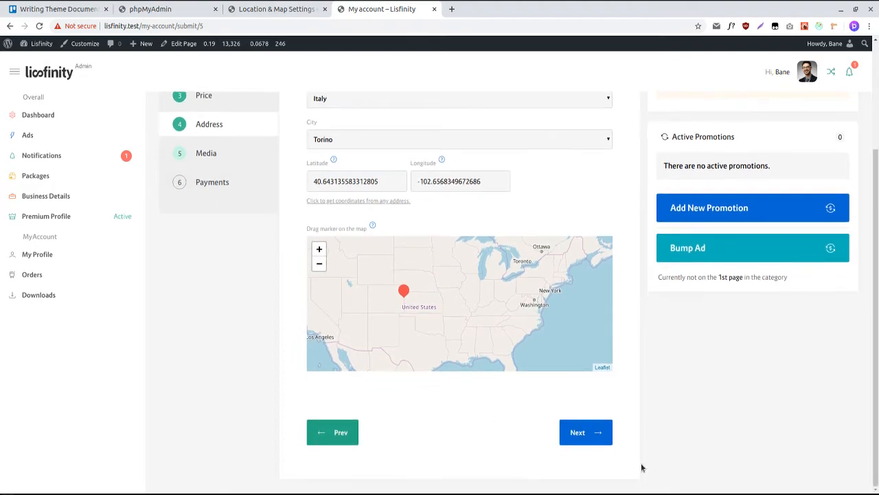
click(589, 433)
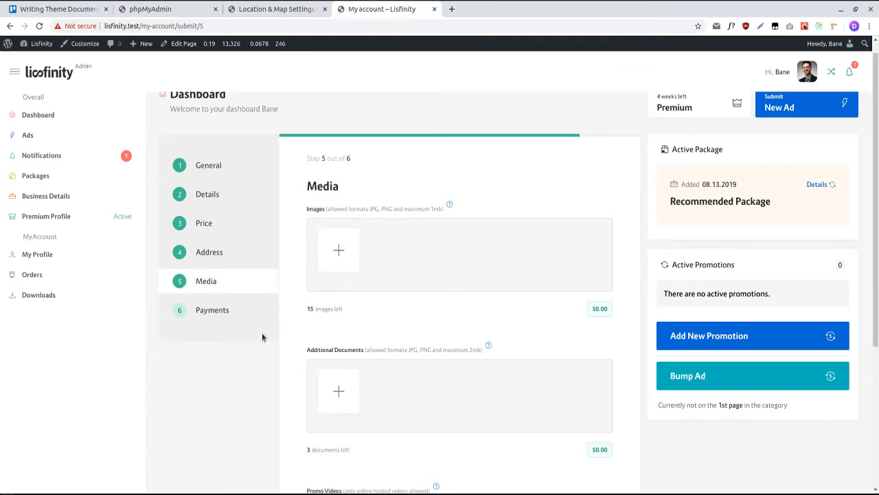
Review the Media step's upload sections and add T_1_back.jpg and T_1_front.jpg from the media library as the ad's images
scroll(302, 343, down, 2)
scroll(255, 275, down, 2)
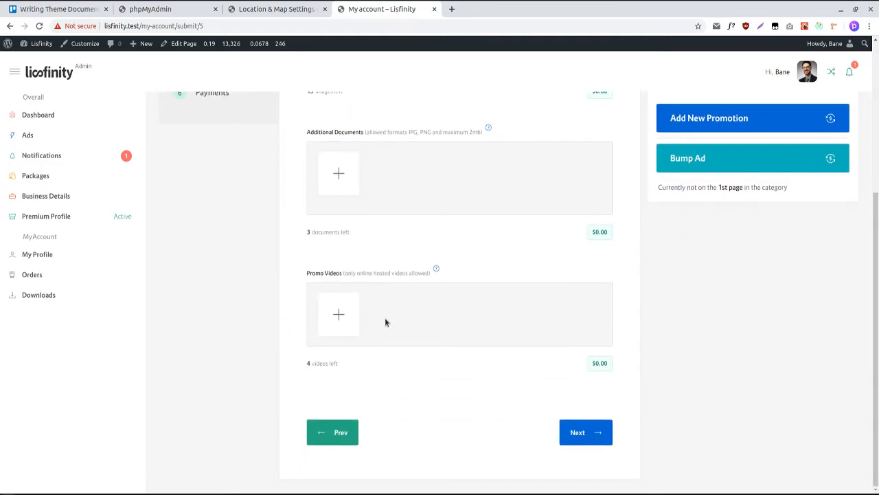
scroll(307, 302, up, 4)
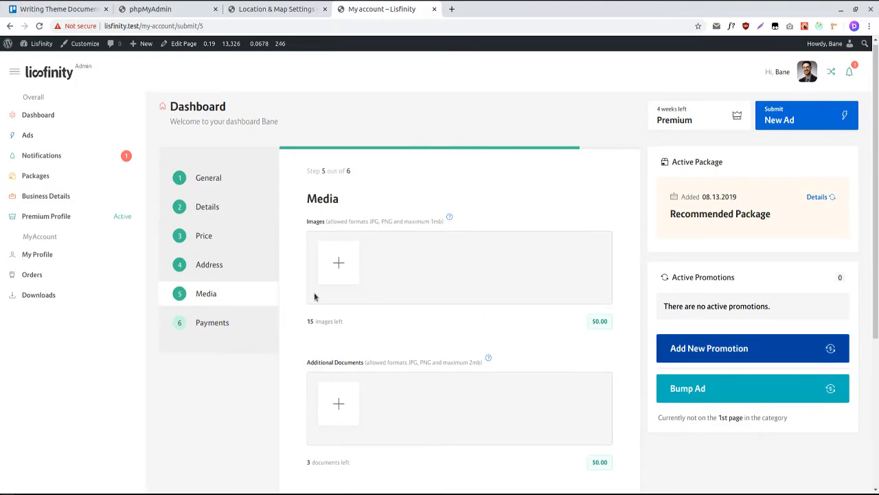
click(331, 275)
click(281, 182)
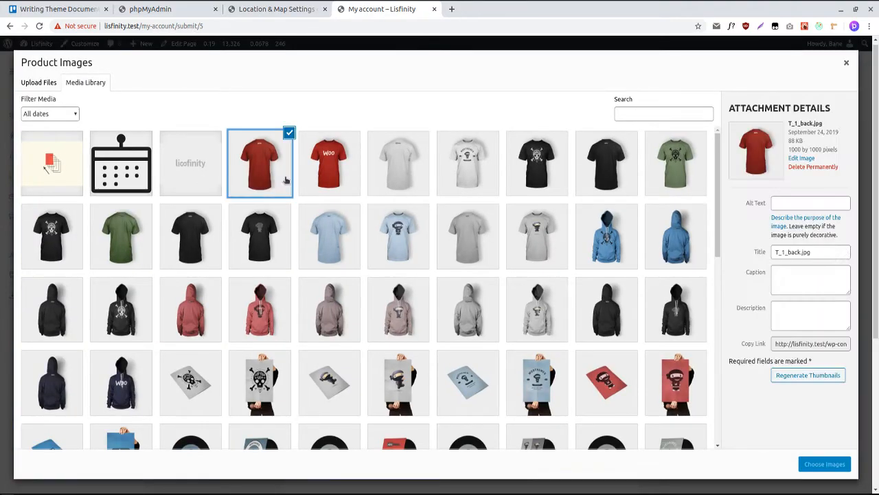
click(329, 165)
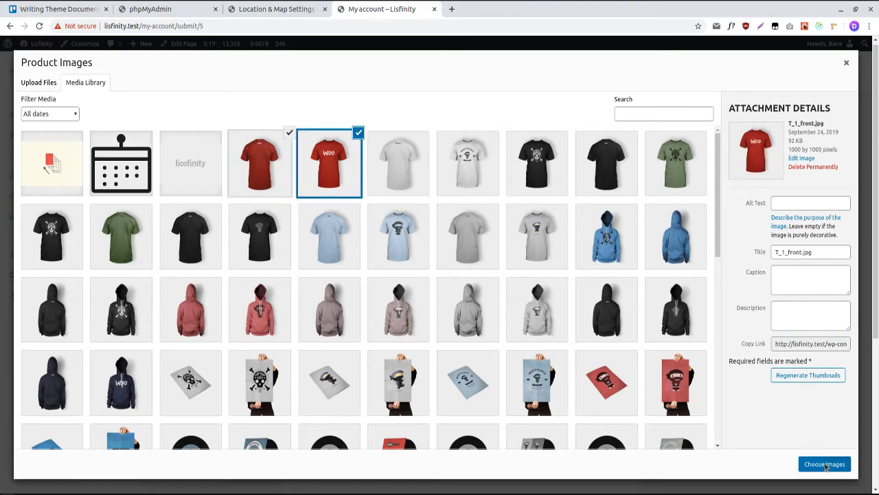
click(825, 465)
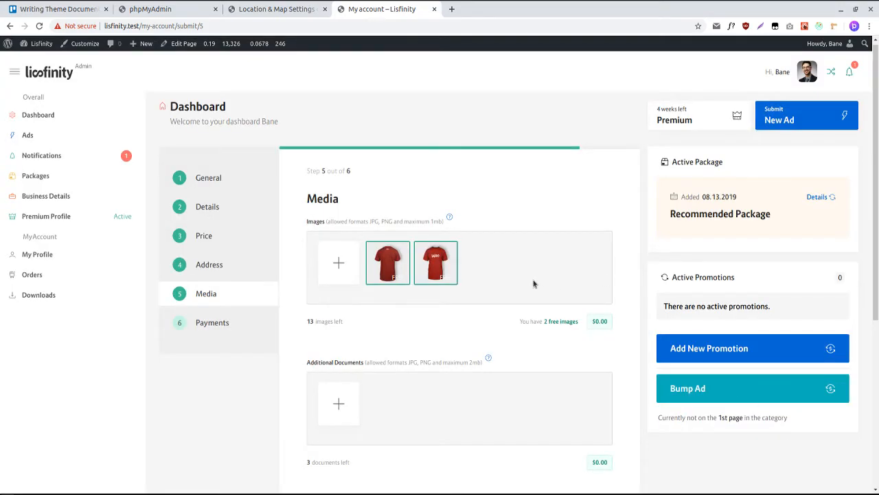
Add T_1_front.jpg a second time to check the media costs of an extra image, and remove that copy
scroll(512, 314, down, 4)
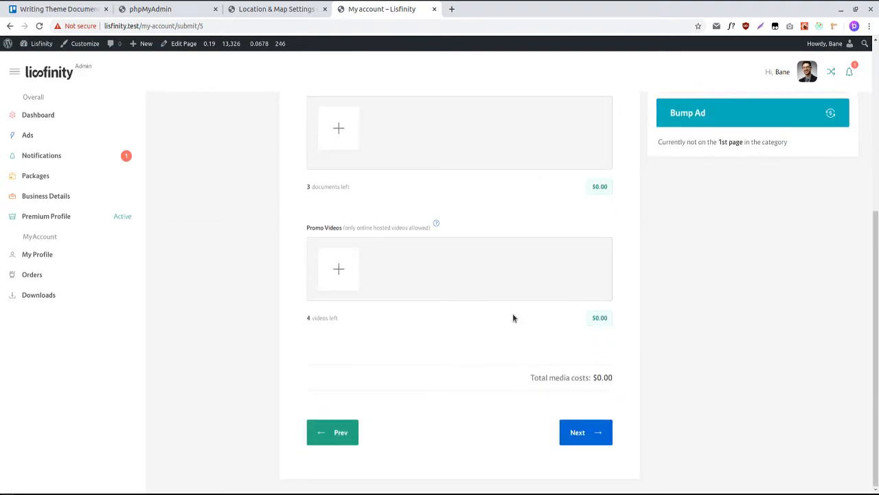
scroll(512, 313, up, 3)
click(336, 221)
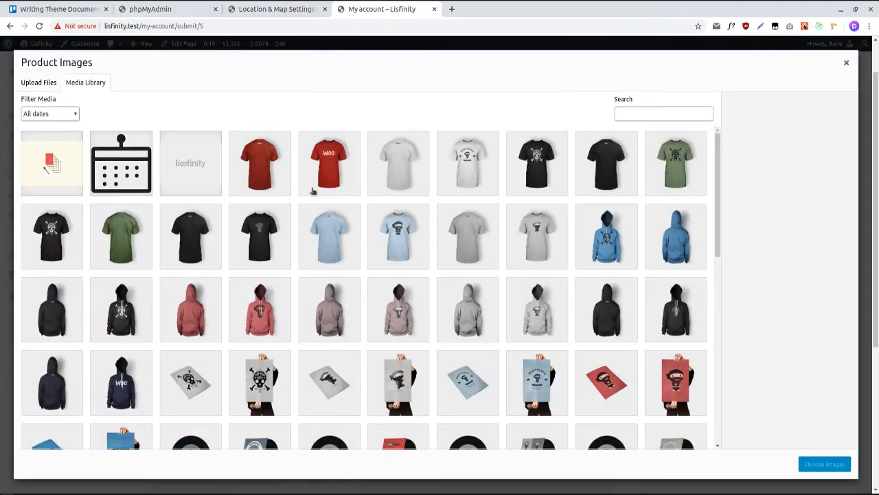
click(323, 187)
click(825, 464)
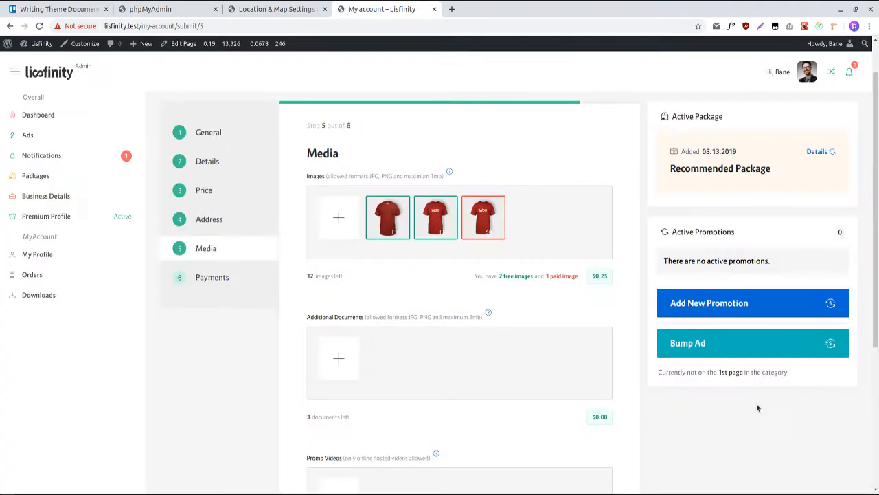
scroll(626, 247, down, 3)
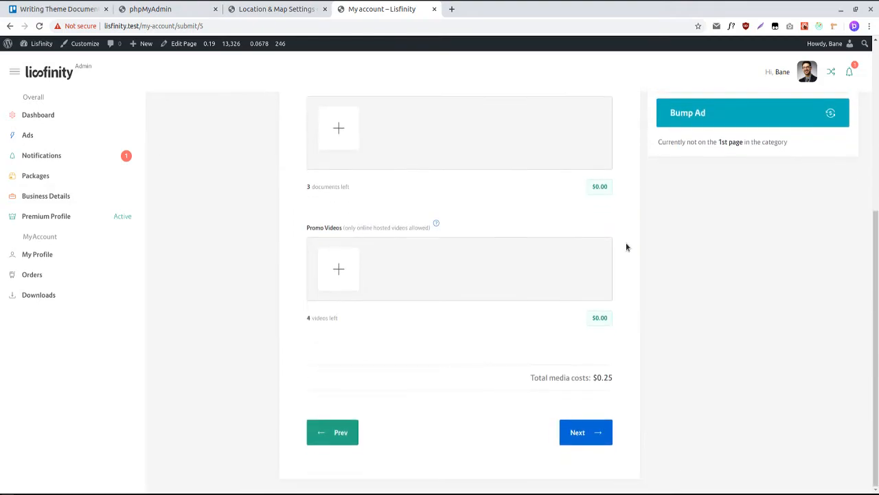
scroll(616, 328, up, 4)
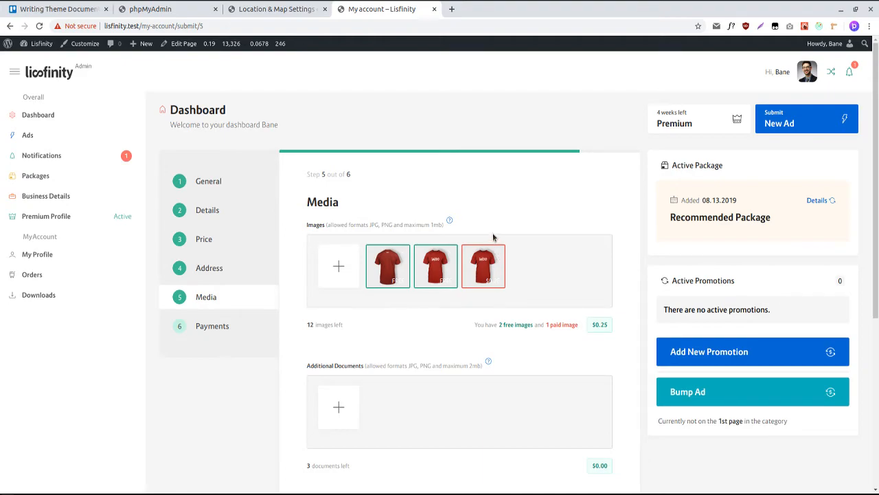
scroll(493, 235, down, 2)
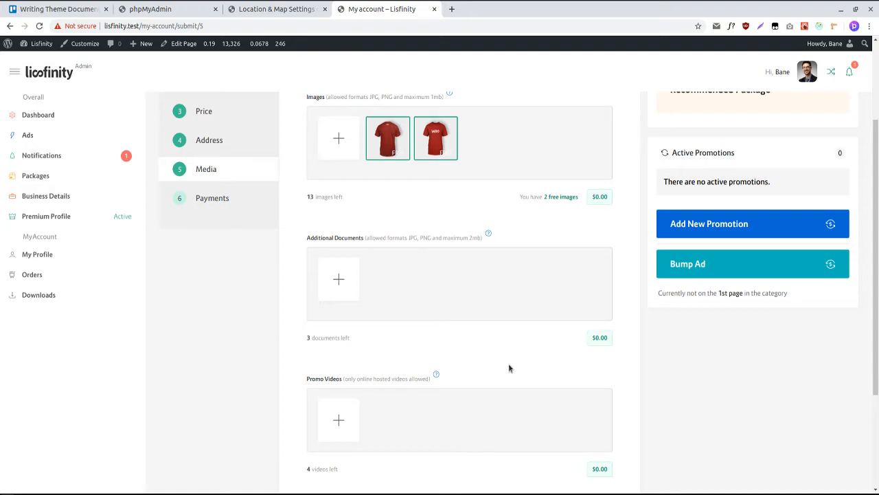
scroll(509, 368, up, 2)
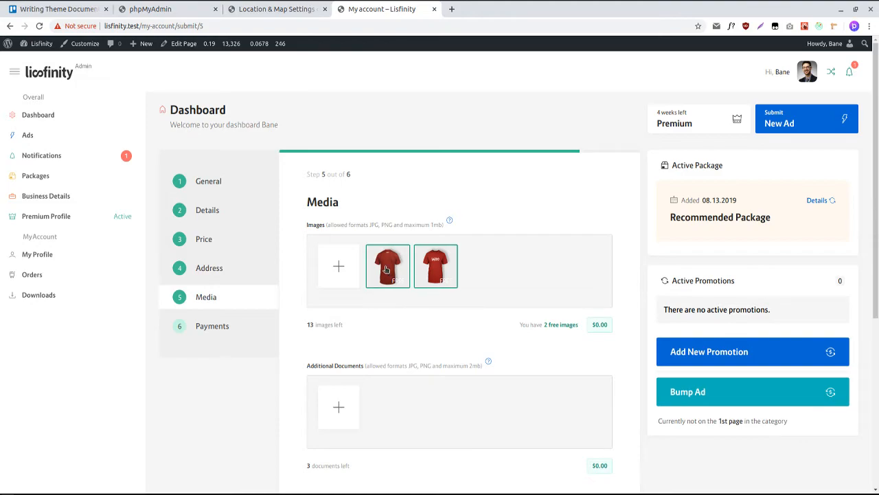
Examine how ad images are displayed in the homepage's Promo Ads section, and return to the ad form
middle_click(52, 73)
click(500, 9)
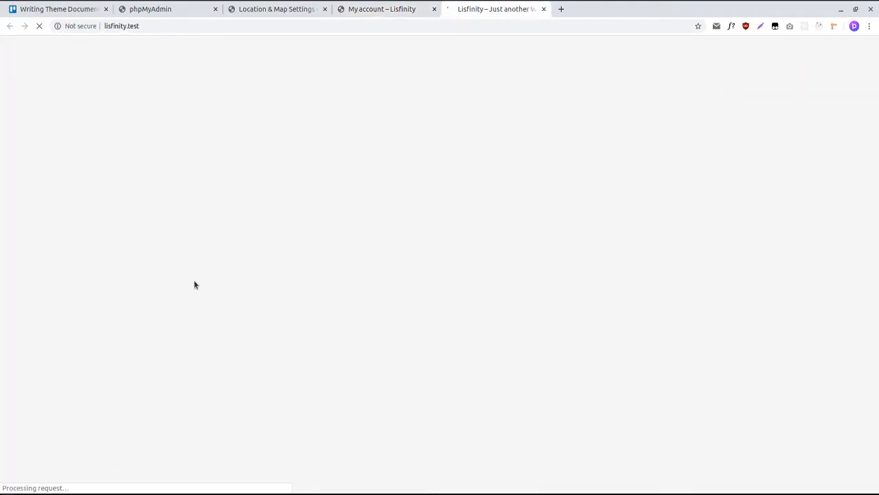
scroll(194, 284, down, 10)
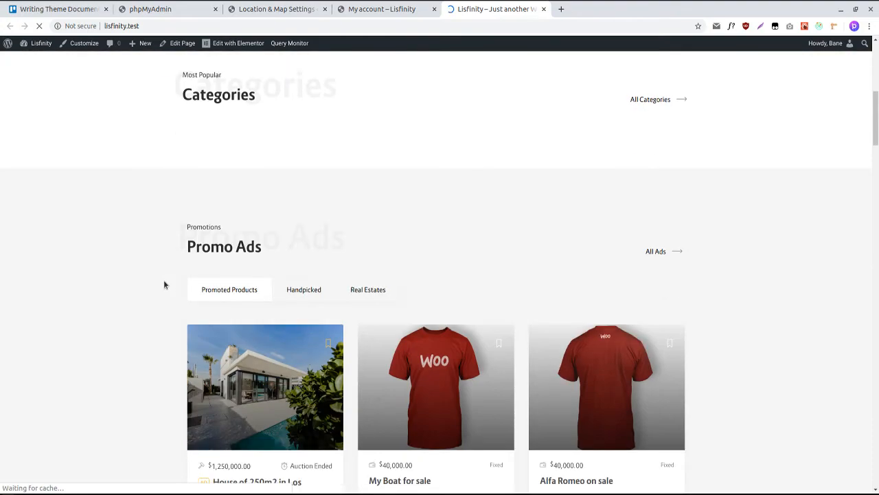
scroll(157, 275, down, 5)
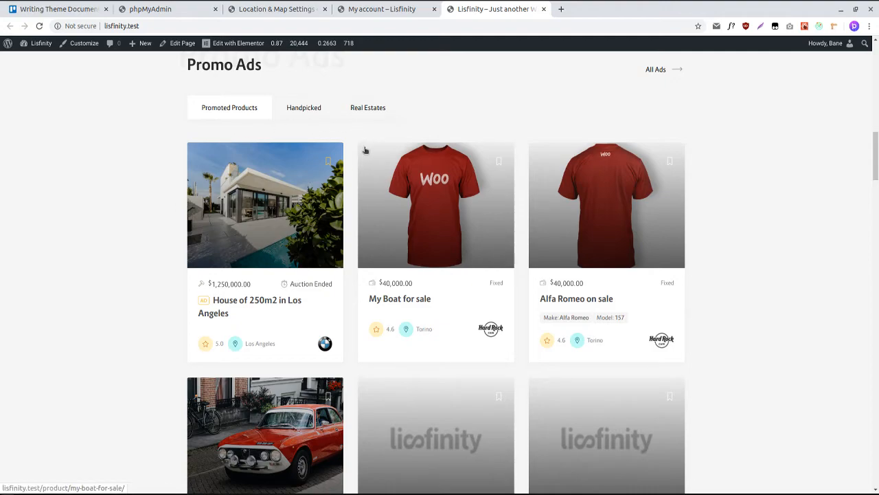
click(386, 15)
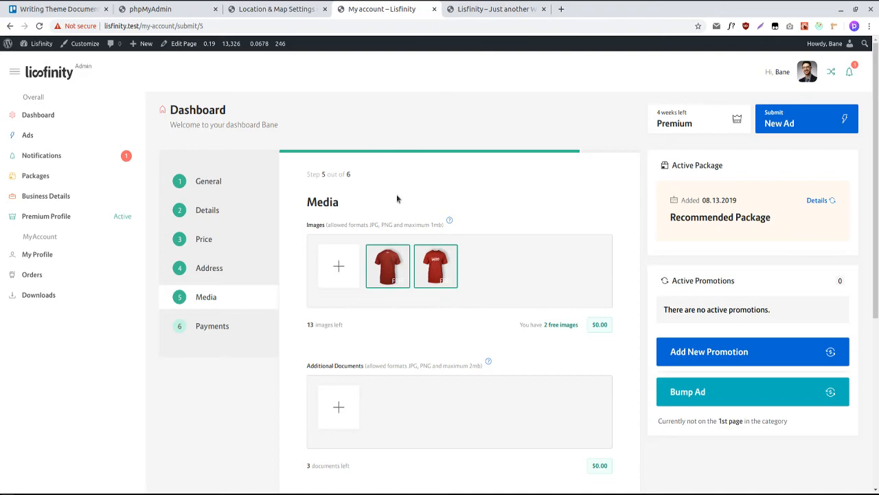
Try swapping the order of the ad's two images and restore their original order
drag(427, 265, 369, 261)
drag(424, 277, 442, 283)
Add Citysmart-Club-agreement-11-09-2017-SIGNED.pdf from the media library as the ad's additional document
scroll(364, 261, down, 5)
click(338, 278)
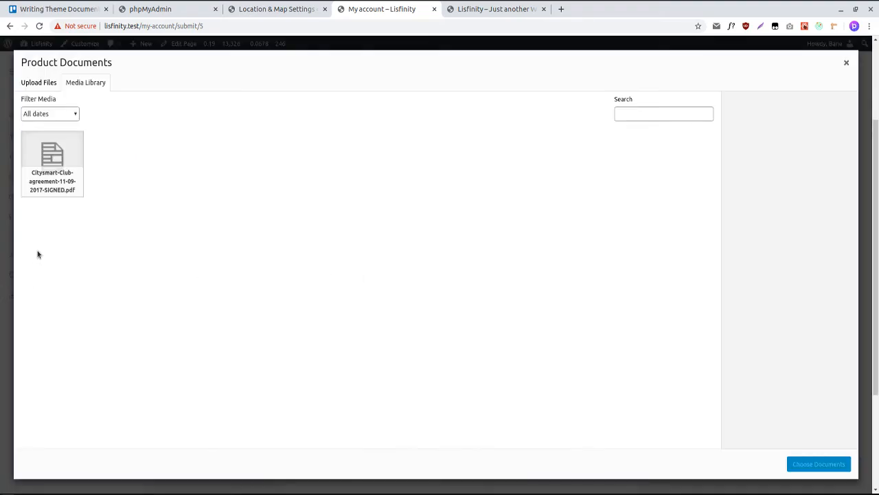
click(81, 173)
click(806, 461)
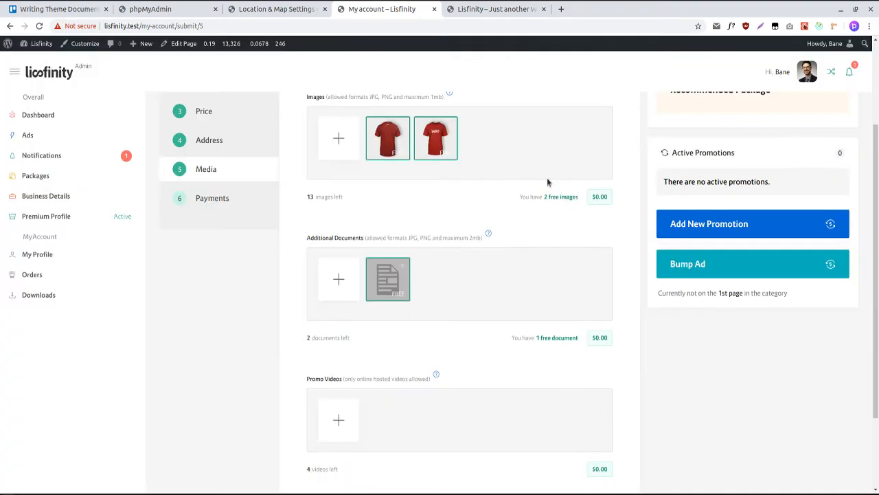
scroll(481, 180, down, 2)
click(335, 318)
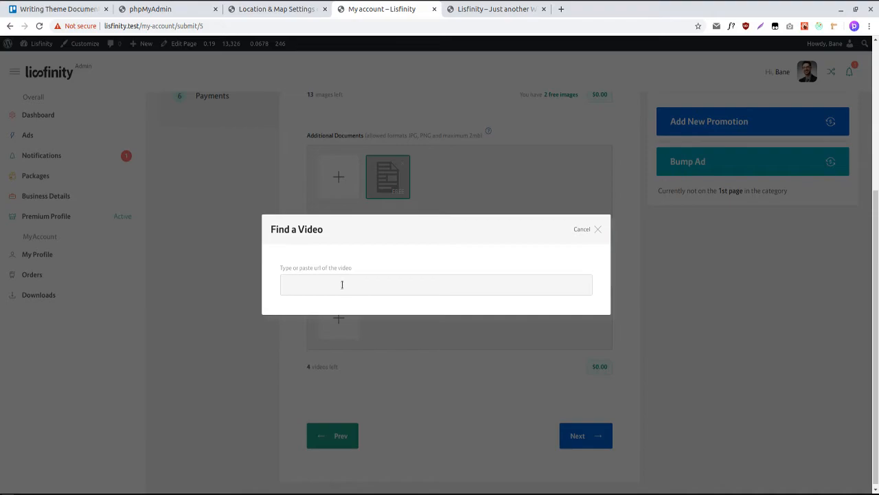
key(ctrl+shift+n)
text(you)
key(Return)
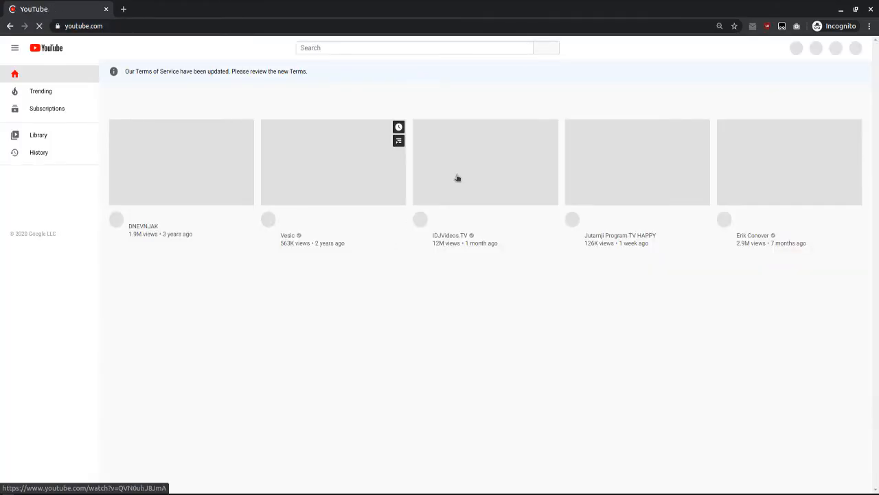
click(457, 178)
click(384, 25)
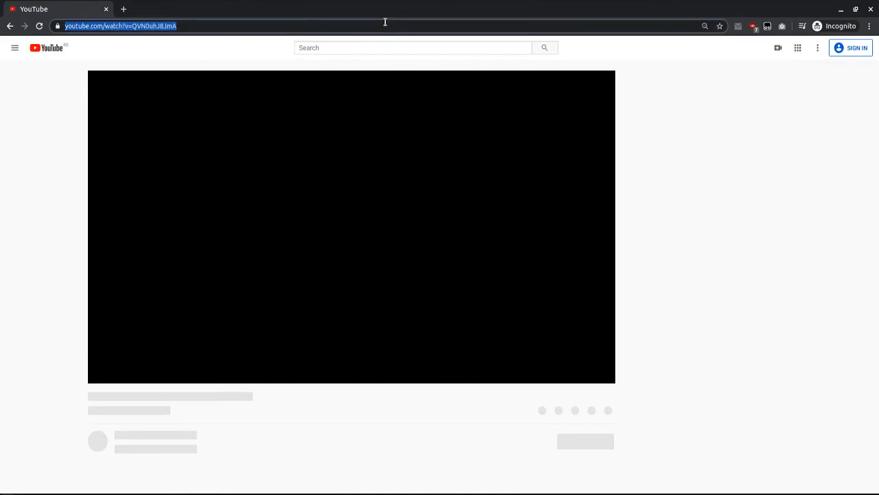
key(alt+Tab)
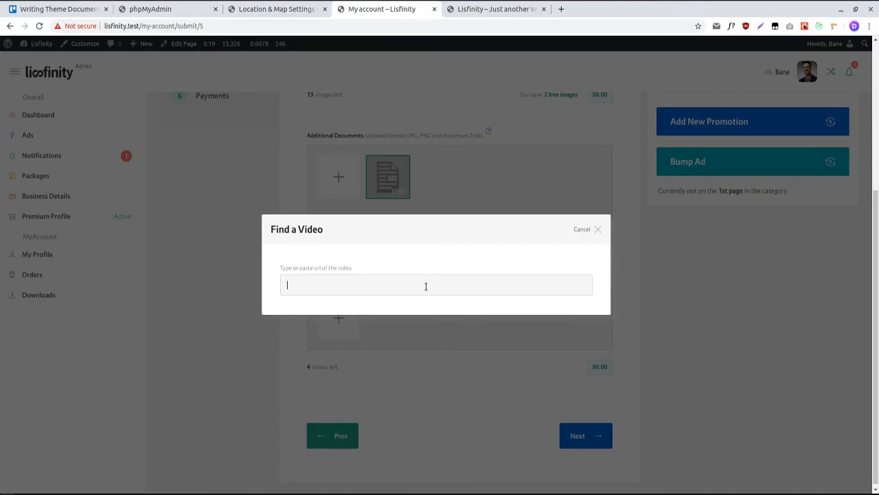
text(https://www.youtube.com/watch?v=QVN0uhJ8JmA)
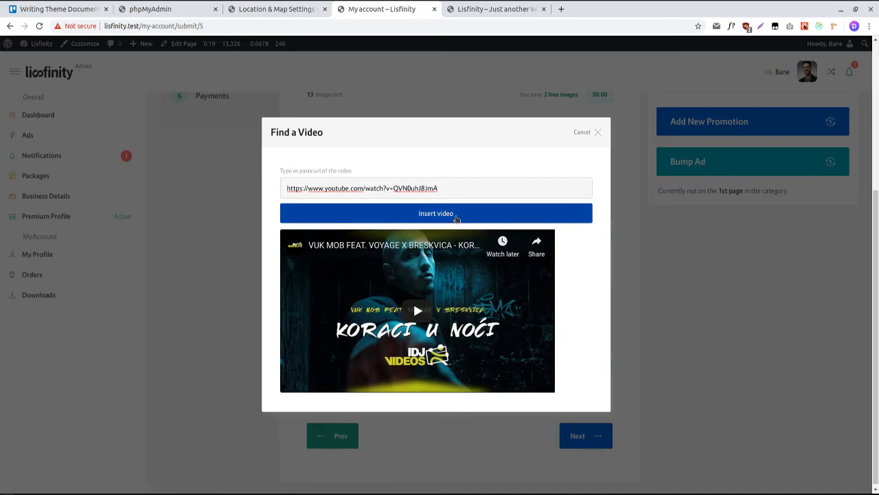
click(453, 220)
Review the ad's images, document and video with their remaining limits, and proceed to the Payments step
scroll(453, 219, up, 3)
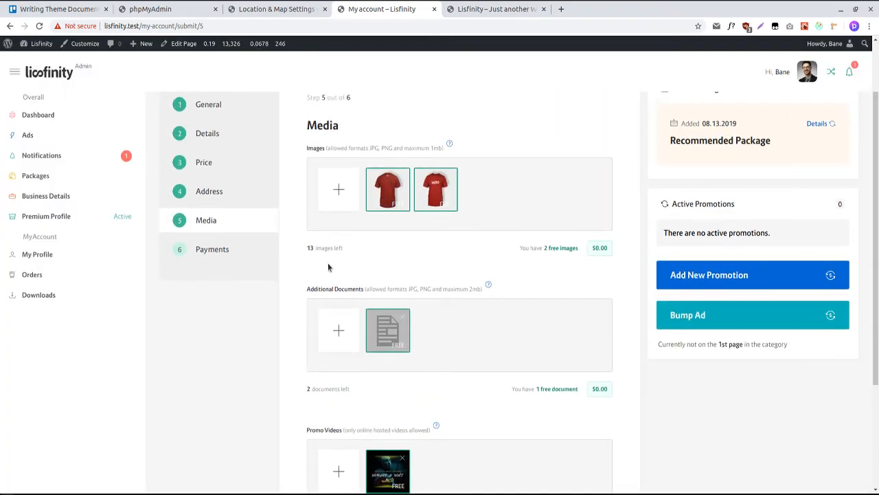
scroll(333, 265, down, 1)
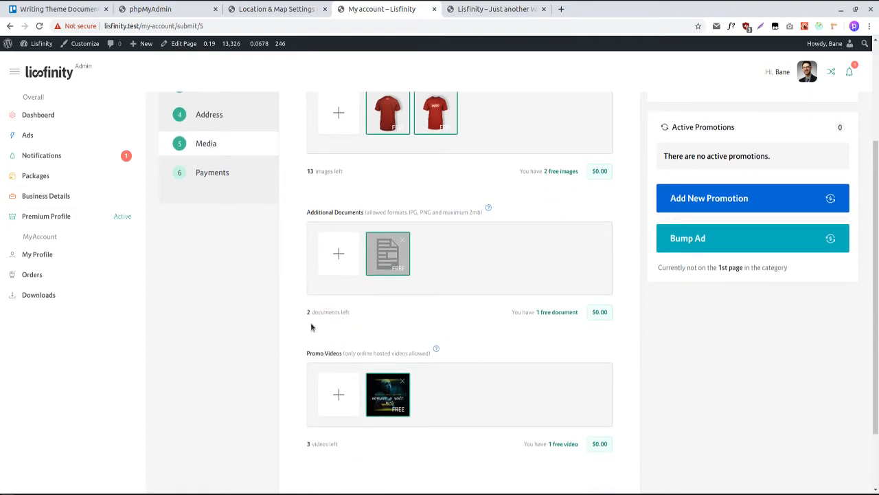
scroll(314, 321, down, 1)
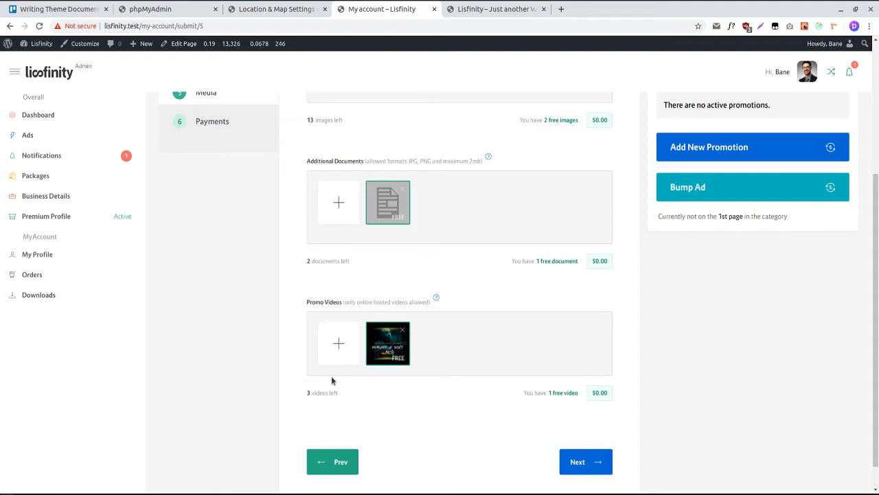
scroll(332, 380, up, 1)
scroll(536, 405, down, 1)
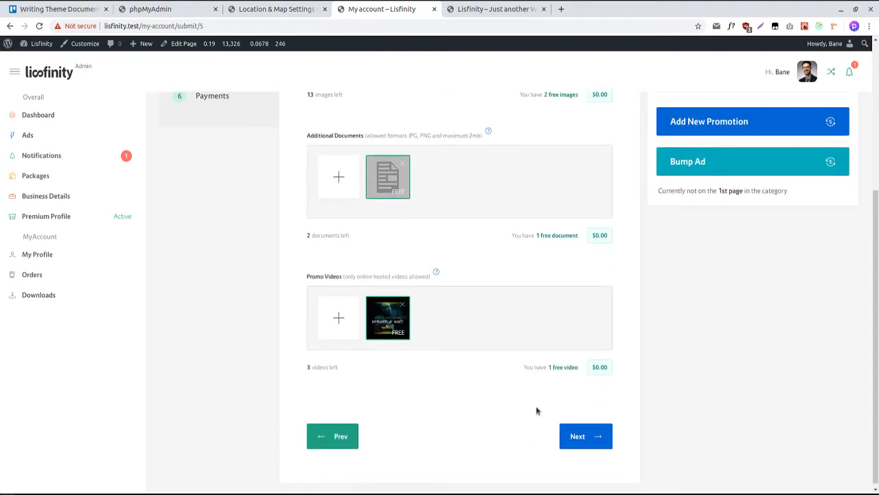
click(586, 437)
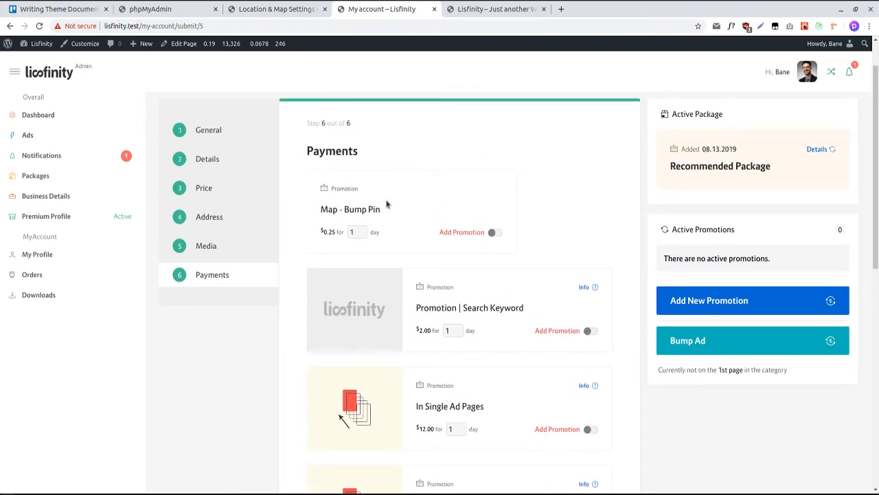
Look up the Promotions option in the general Lisfinity Settings, and return to the ad form
click(246, 9)
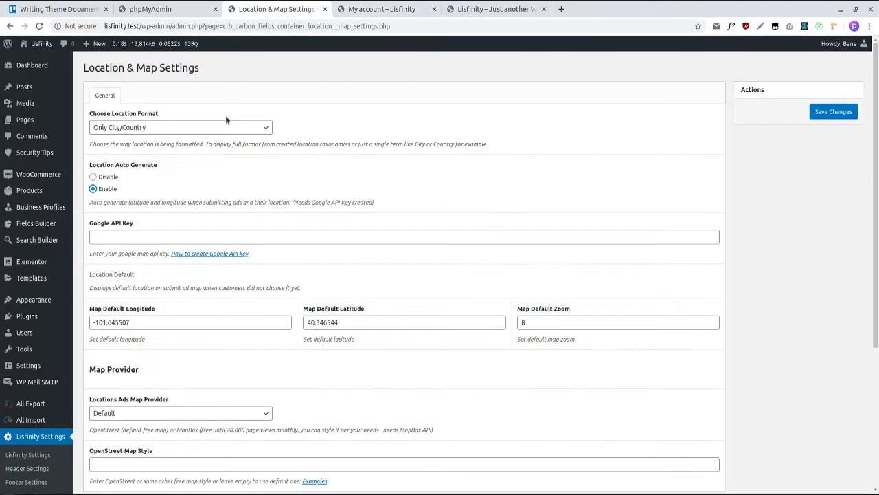
click(28, 454)
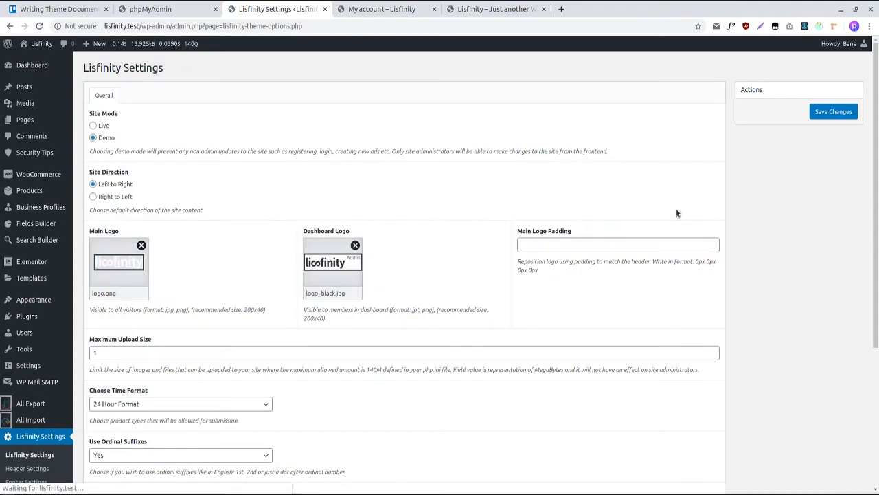
scroll(676, 213, down, 5)
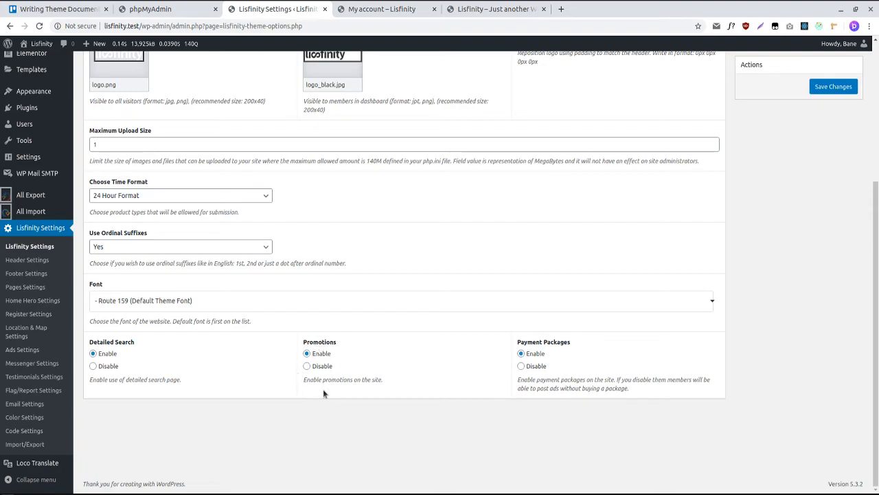
click(475, 9)
click(386, 12)
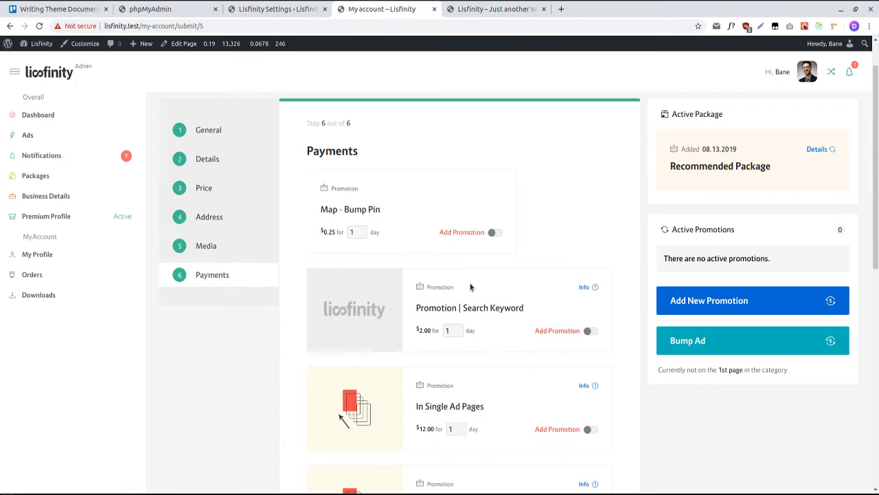
Look through the available promotions and the cost summary in the Payments step
scroll(369, 215, down, 3)
scroll(369, 214, up, 3)
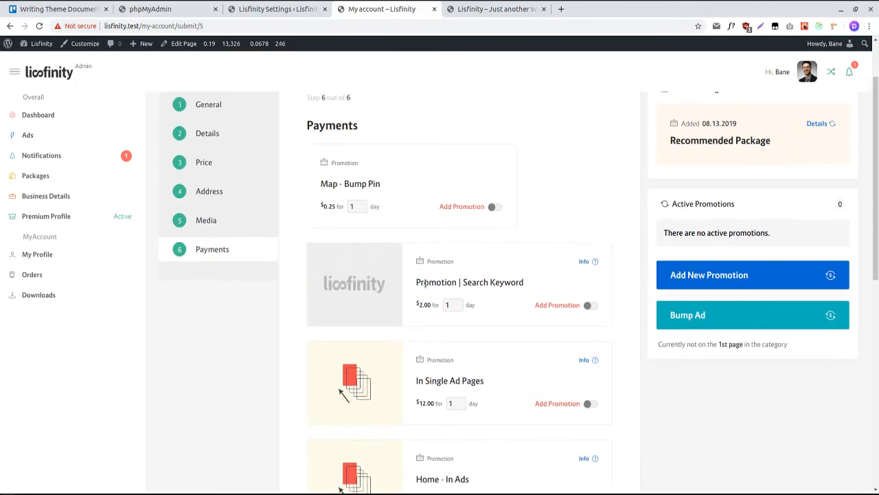
scroll(428, 280, down, 3)
scroll(429, 281, down, 5)
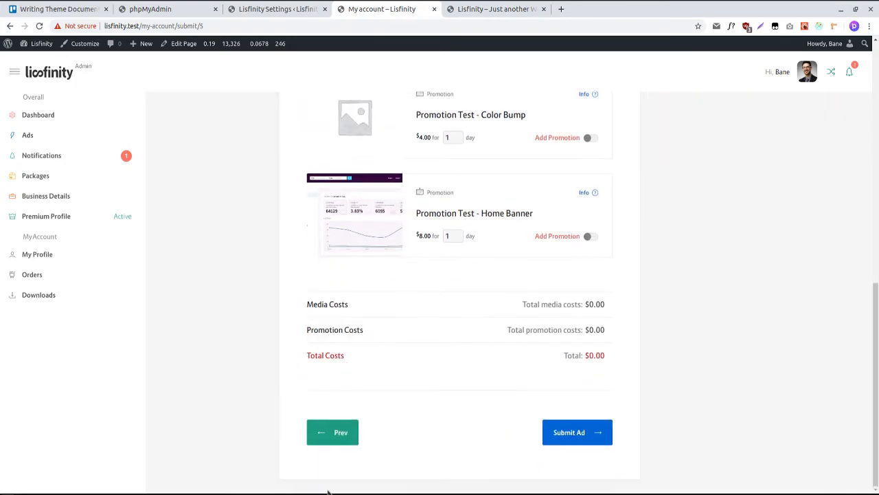
Go back to the Media step to review its files and total media costs, and return to the Payments step
click(329, 431)
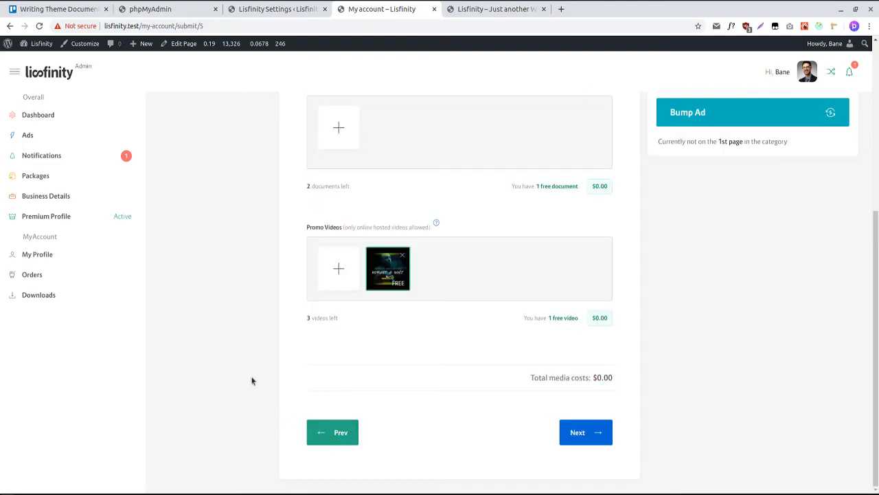
scroll(323, 361, up, 3)
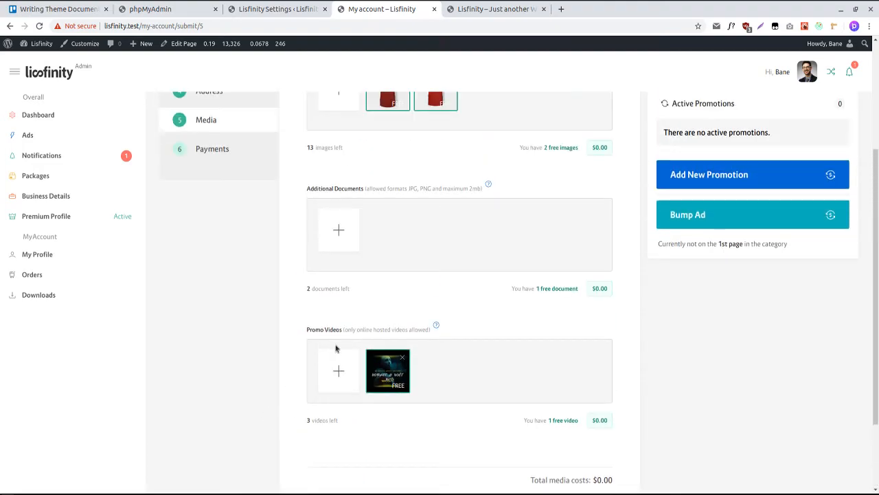
scroll(336, 349, up, 2)
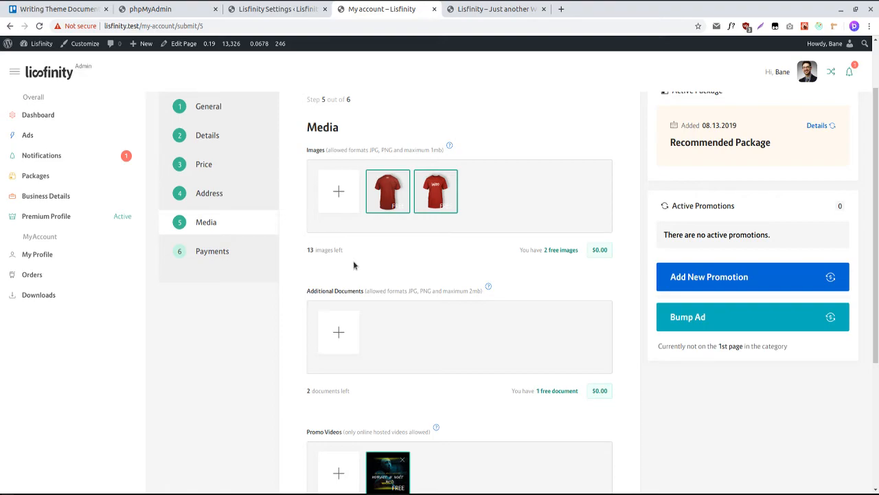
scroll(357, 263, down, 5)
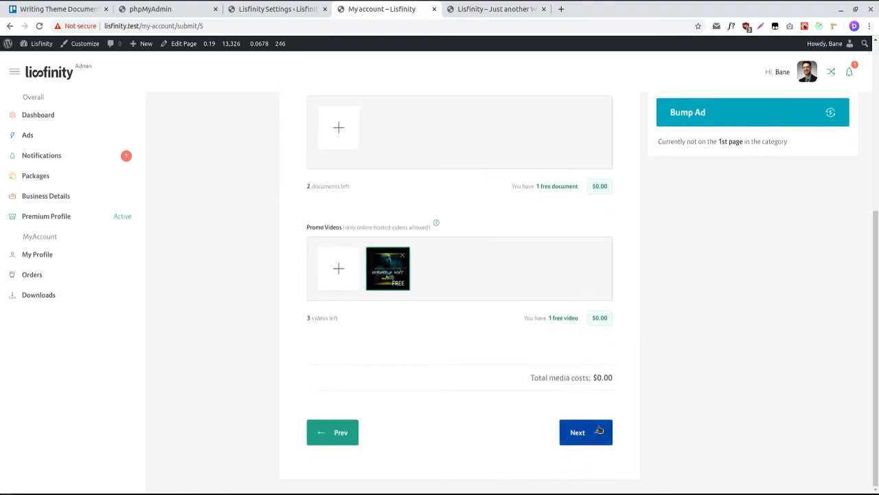
click(601, 430)
scroll(602, 422, up, 2)
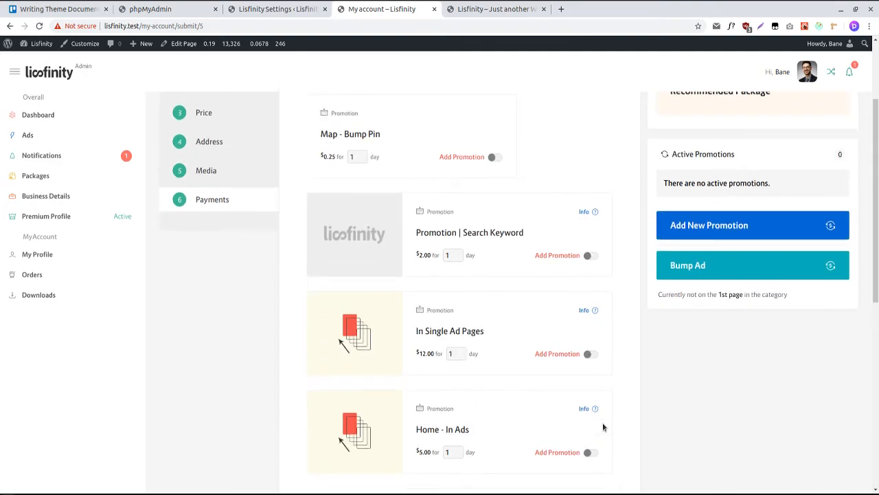
Try adding the Search Keyword and In Single Ad Pages promotions for 5 days each, and check the total costs
click(588, 256)
click(590, 355)
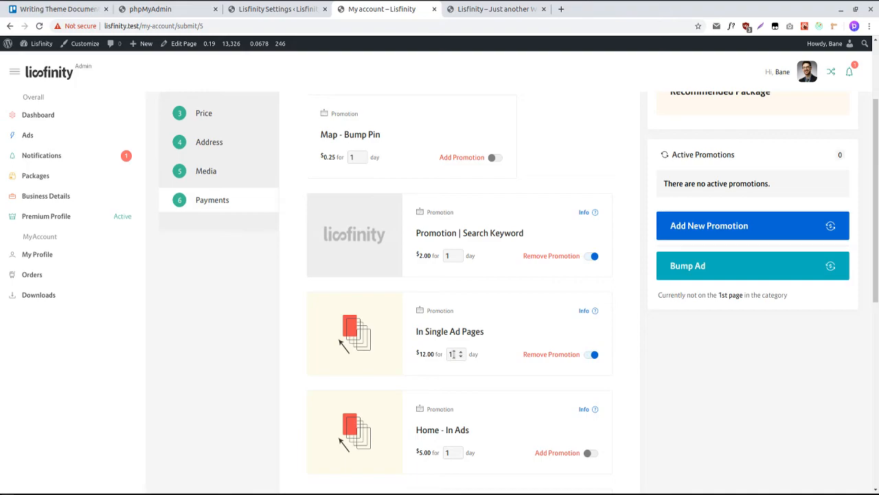
scroll(457, 360, up, 3)
click(450, 256)
key(Up)
scroll(474, 289, down, 3)
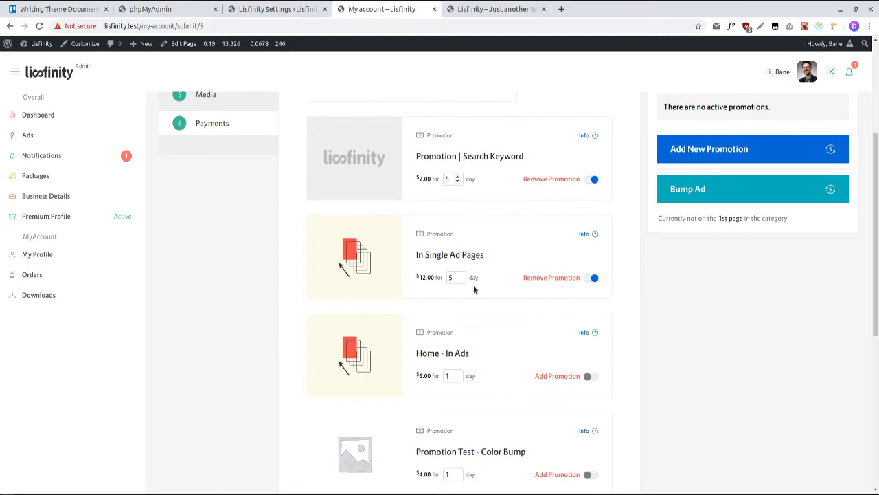
scroll(512, 289, down, 5)
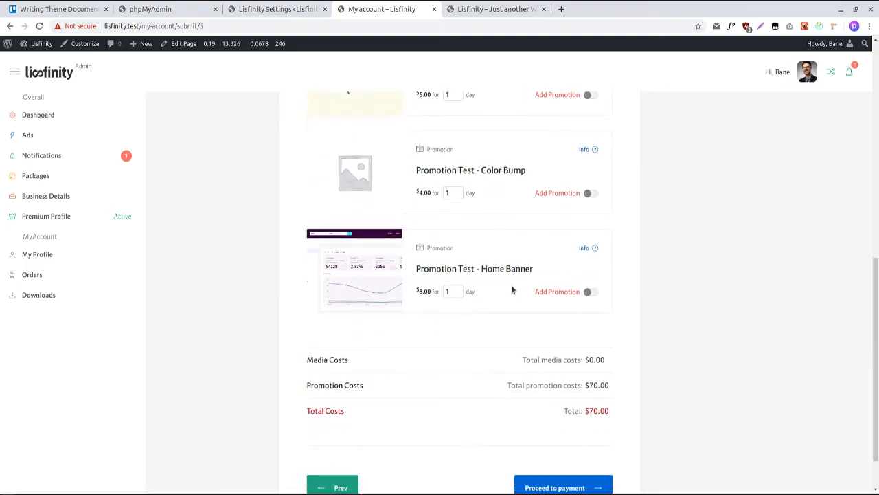
scroll(482, 324, down, 1)
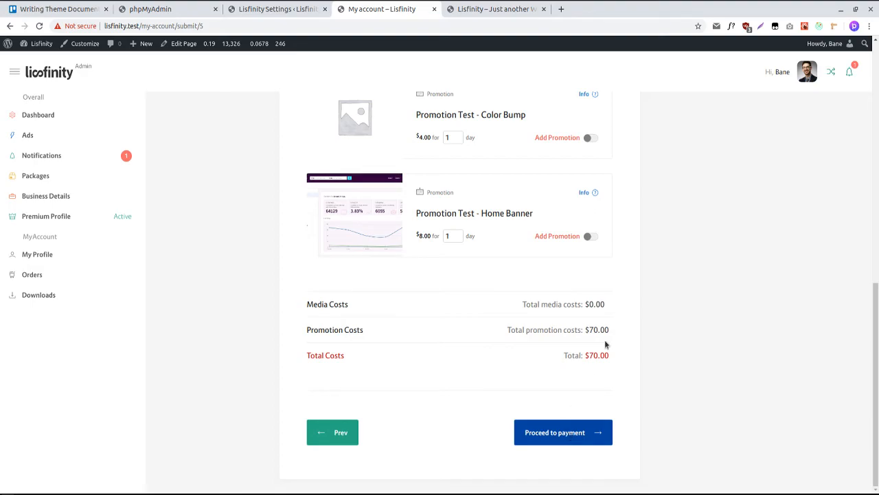
Remove the Search Keyword and In Single Ad Pages promotions from the ad, and recheck the cost summary
scroll(616, 314, up, 5)
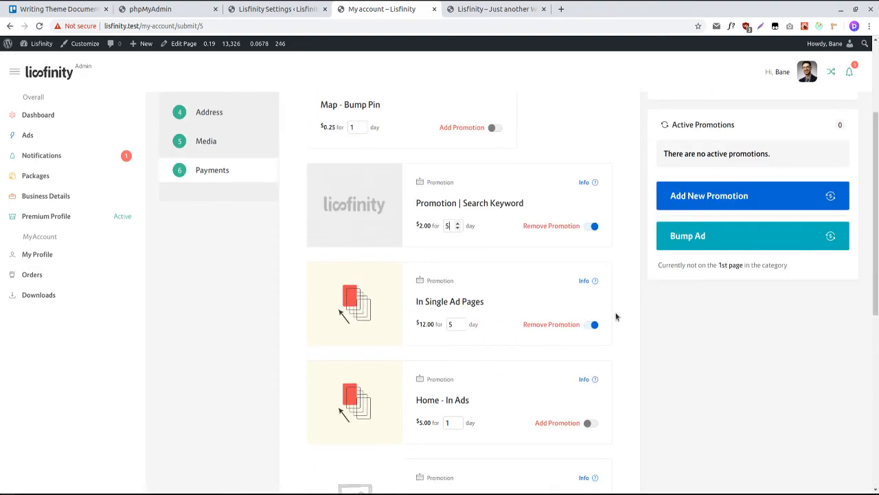
click(589, 226)
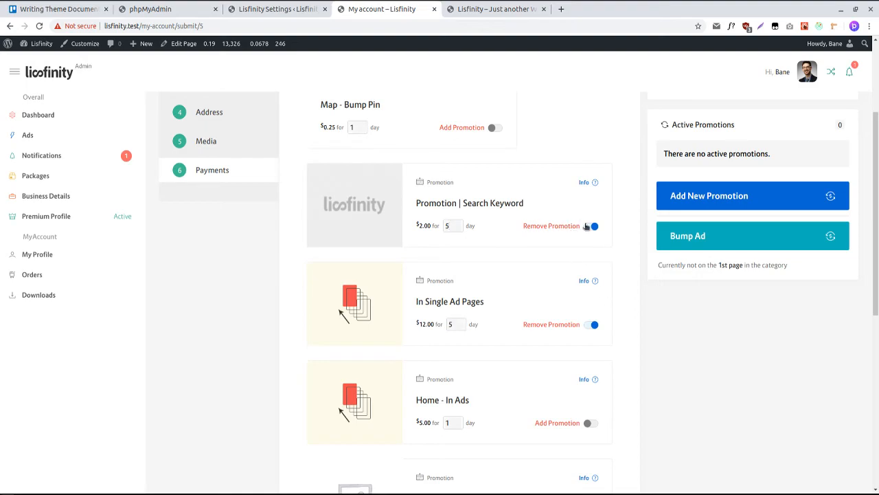
click(591, 322)
scroll(603, 319, down, 5)
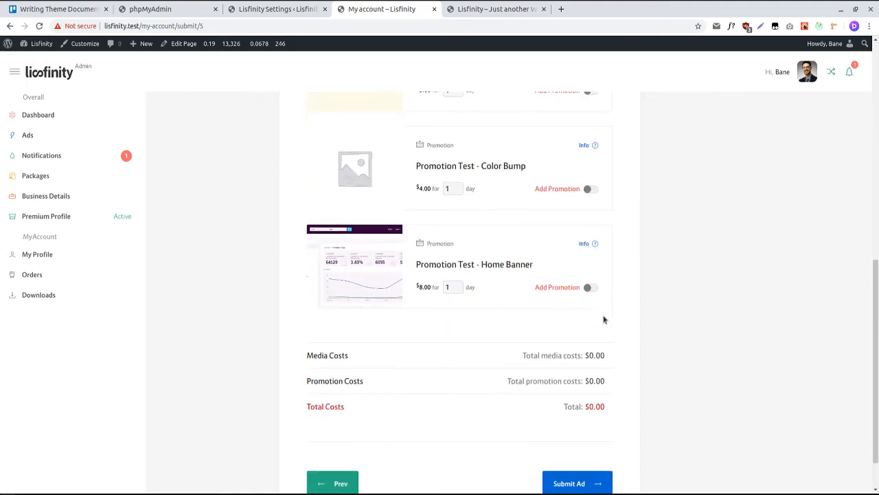
scroll(604, 320, down, 1)
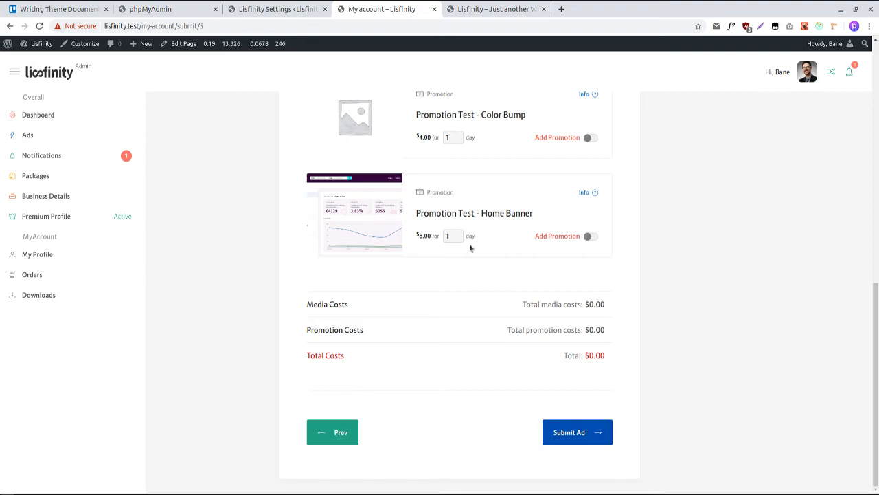
Examine the Ad Submission options in the Ads Settings, and return to the ad form's cost summary
click(290, 11)
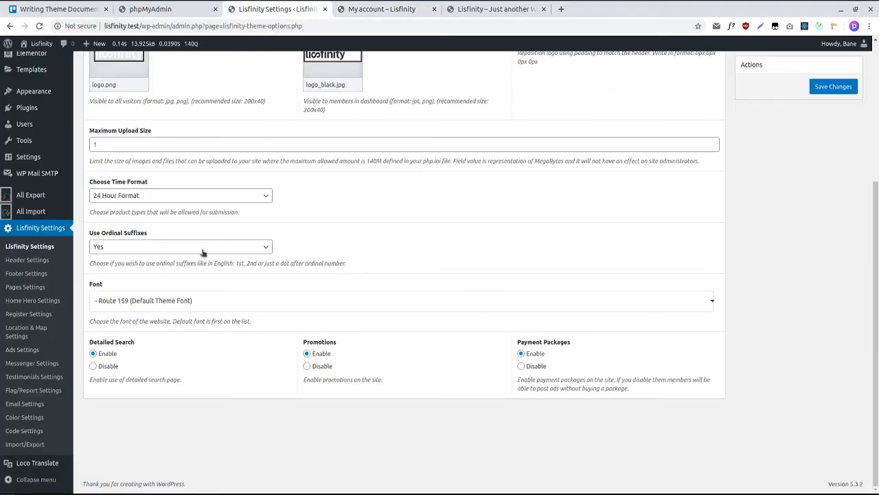
click(43, 352)
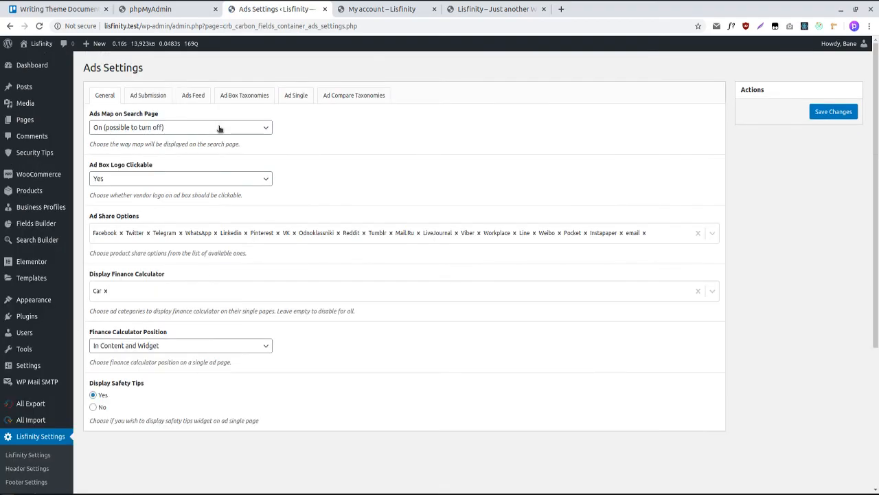
click(142, 98)
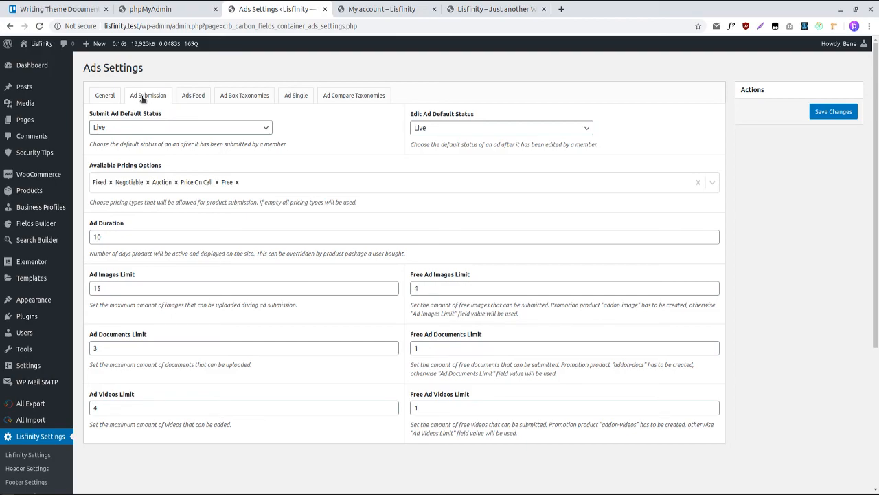
scroll(179, 174, down, 1)
scroll(179, 173, up, 1)
click(391, 15)
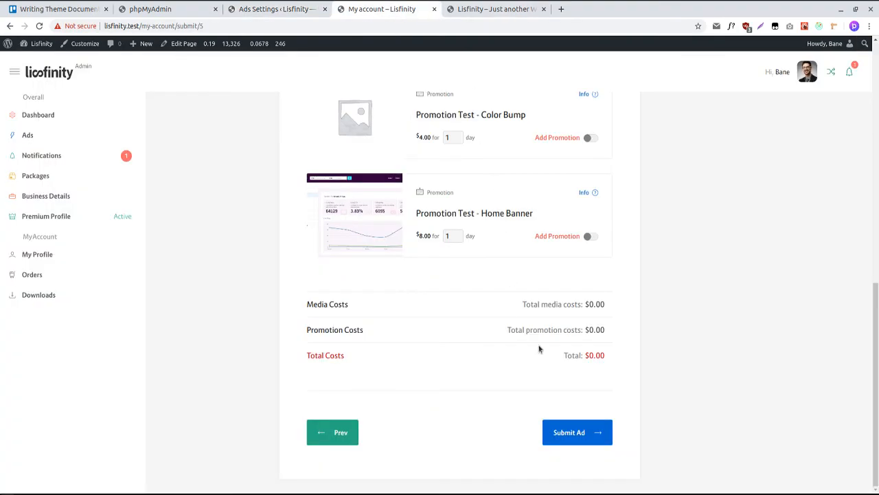
Try Live (Premium Profiles Only) as the Submit Ad Default Status in the Ads Settings, and restore Live
click(273, 11)
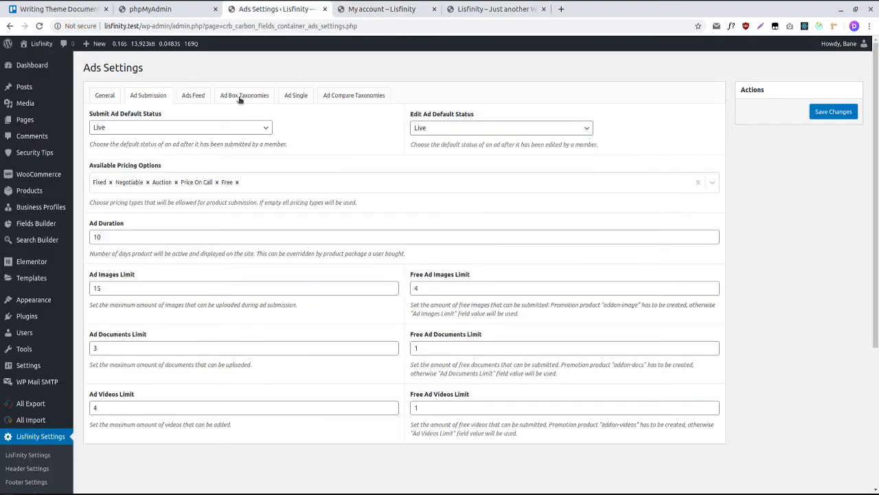
click(182, 124)
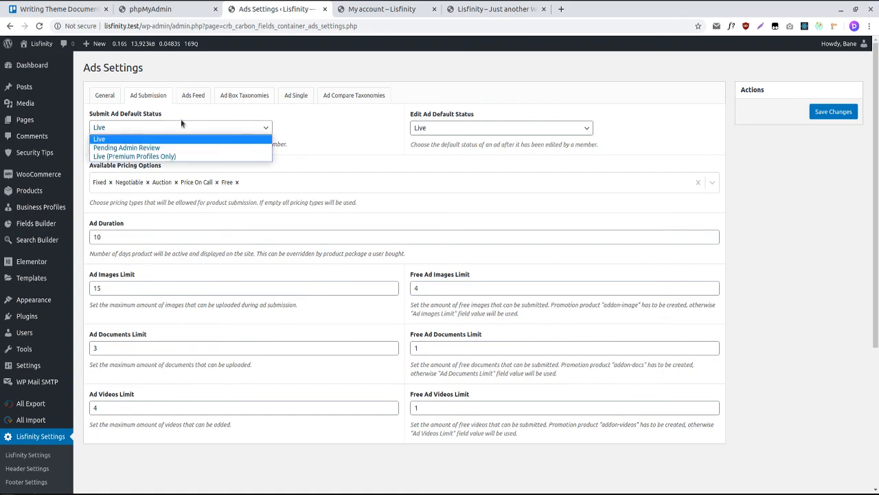
click(171, 157)
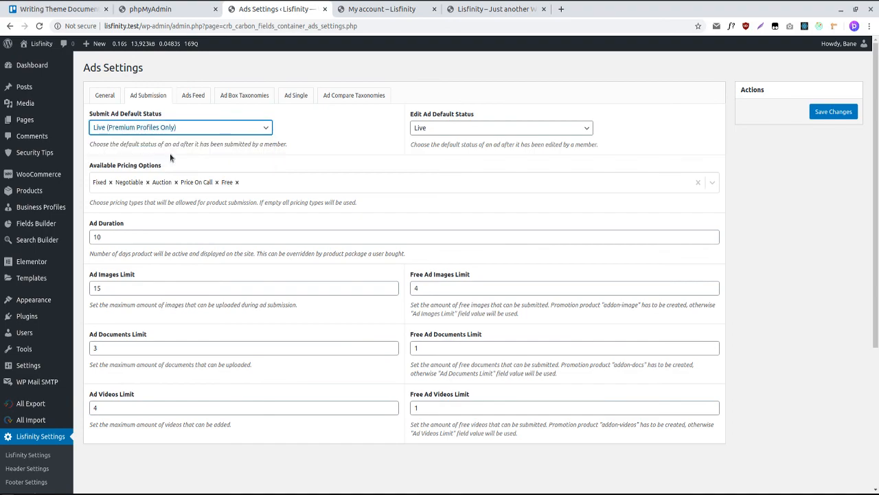
click(172, 128)
click(171, 139)
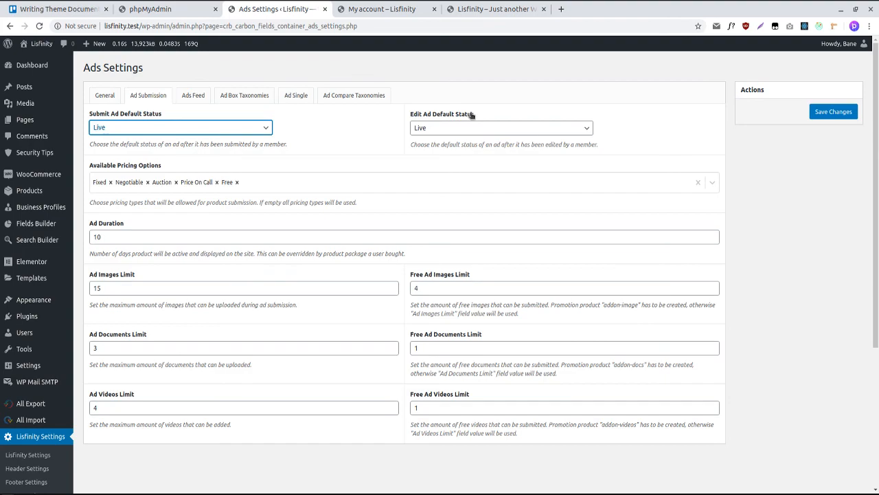
Return to the ad form and submit the ad without any paid promotions
click(413, 11)
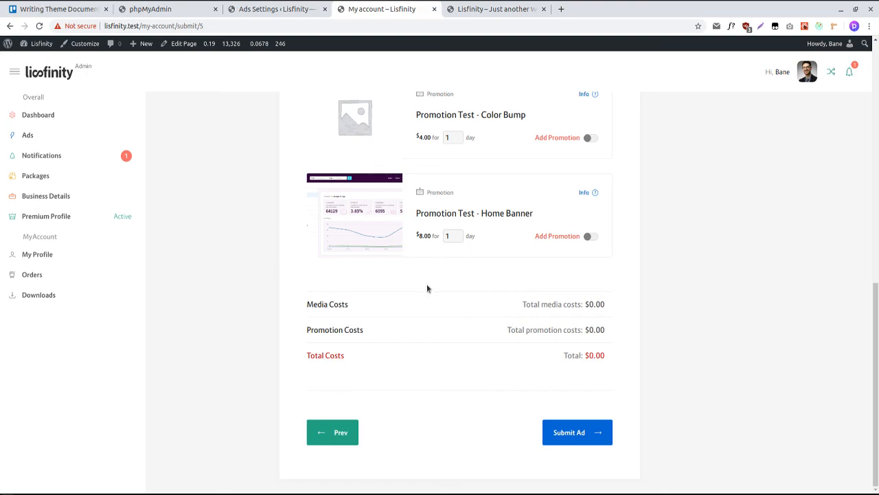
click(601, 432)
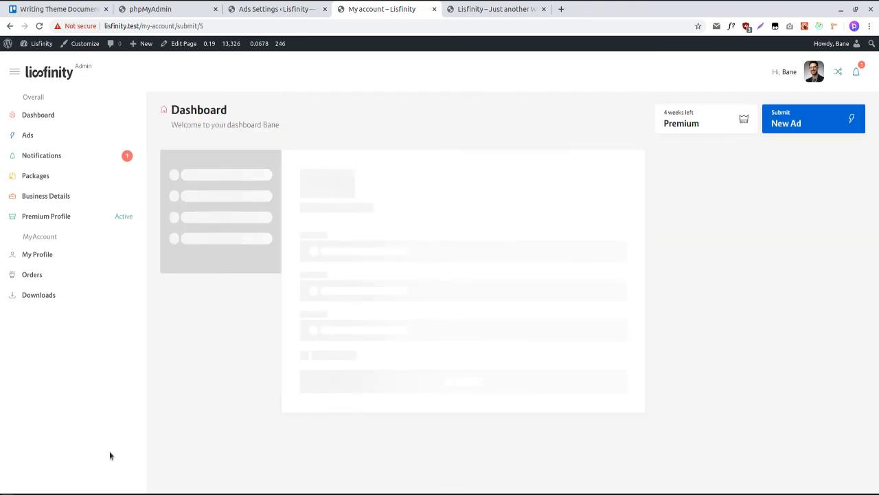